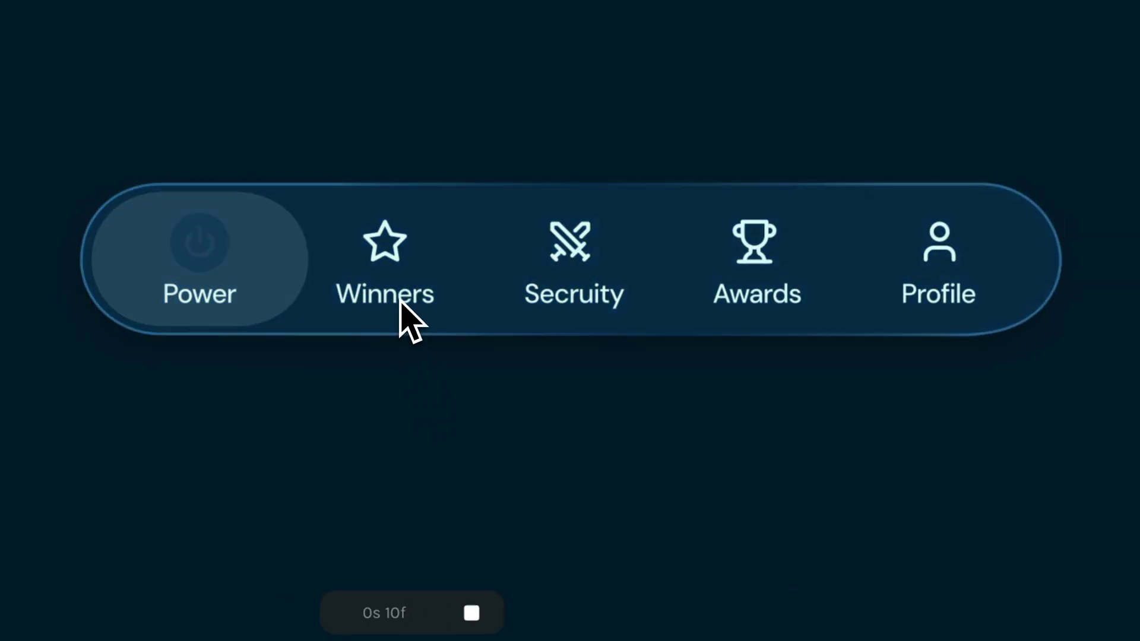
Try the intro demos: tab bar to Winners and Security, day-streak check-in, rating to three stars.
click(399, 302)
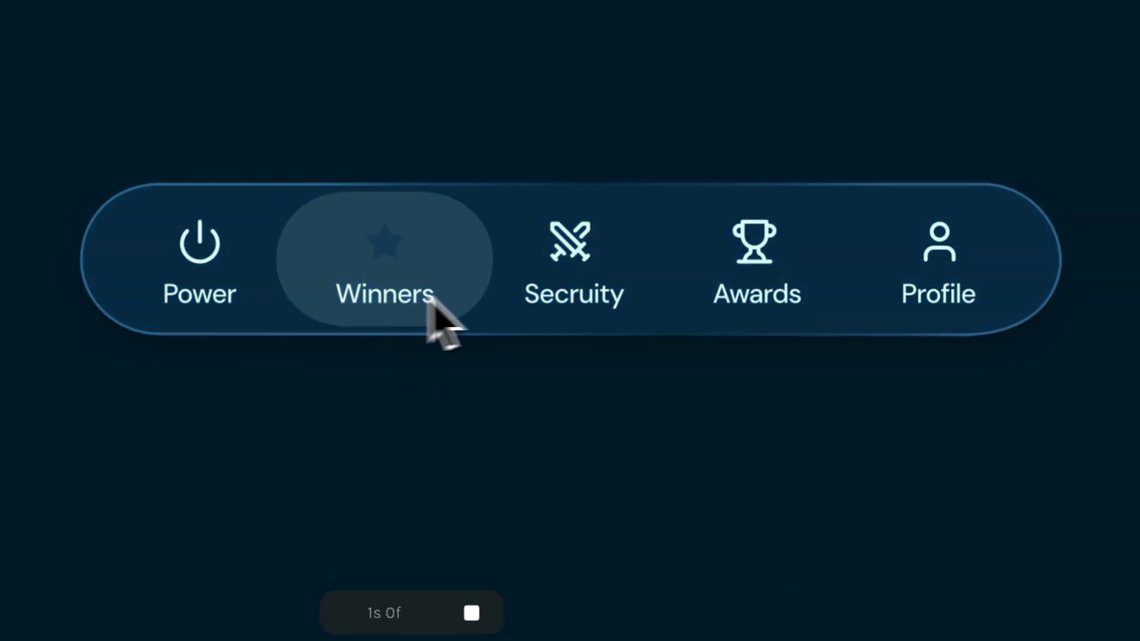
click(554, 305)
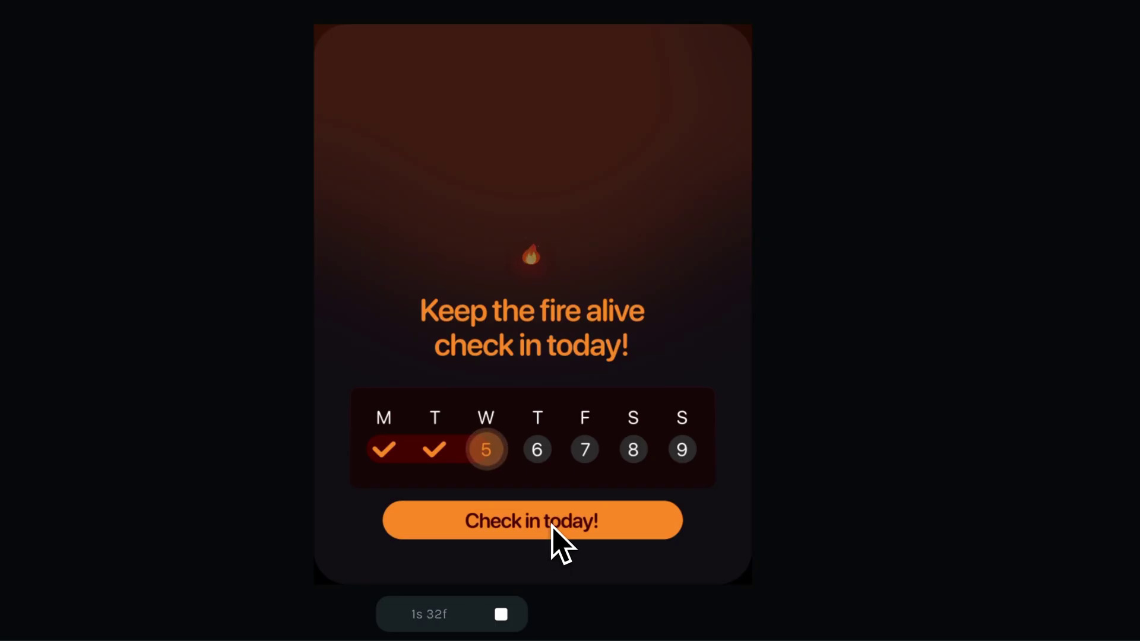
click(553, 530)
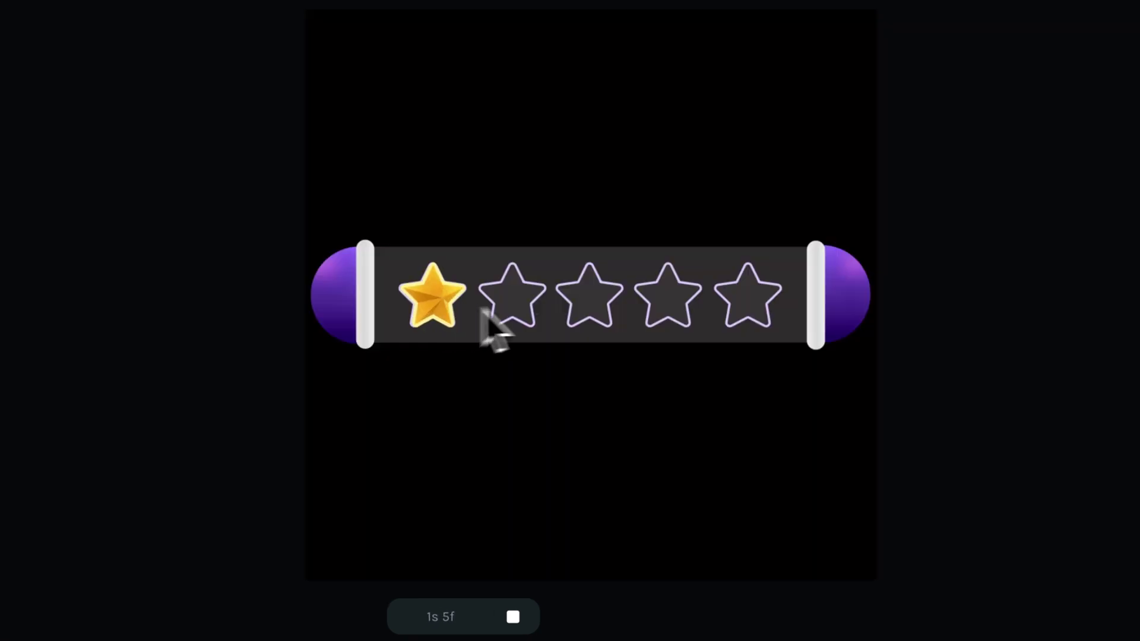
click(501, 320)
click(580, 307)
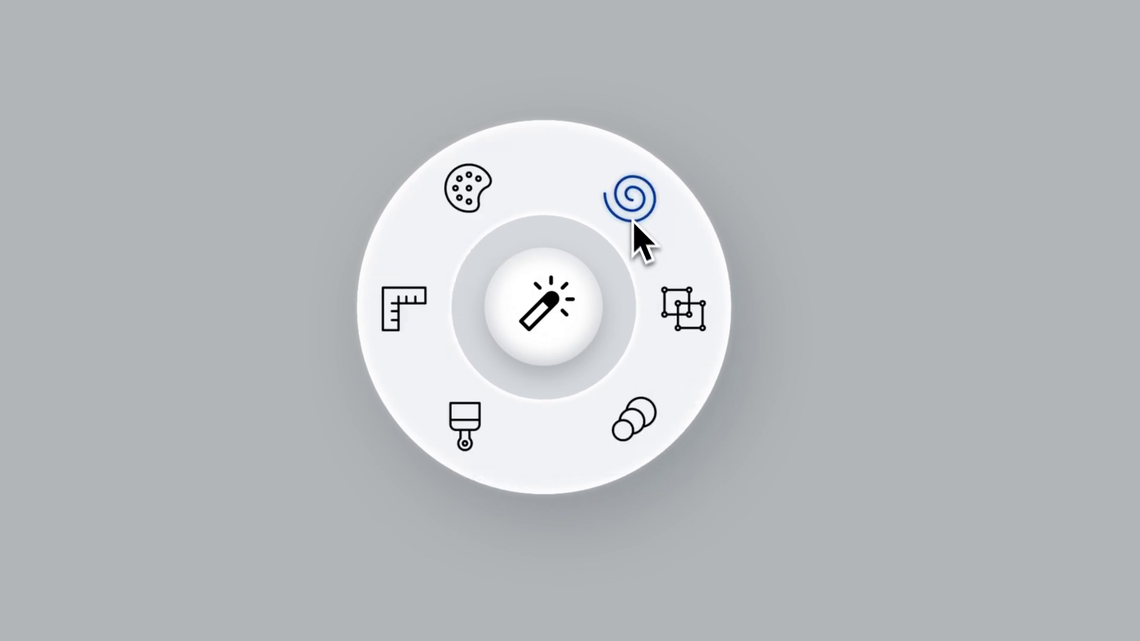
Collapse the radial menu demo and bring up the Radial Menu draft's Main Scene.
click(567, 309)
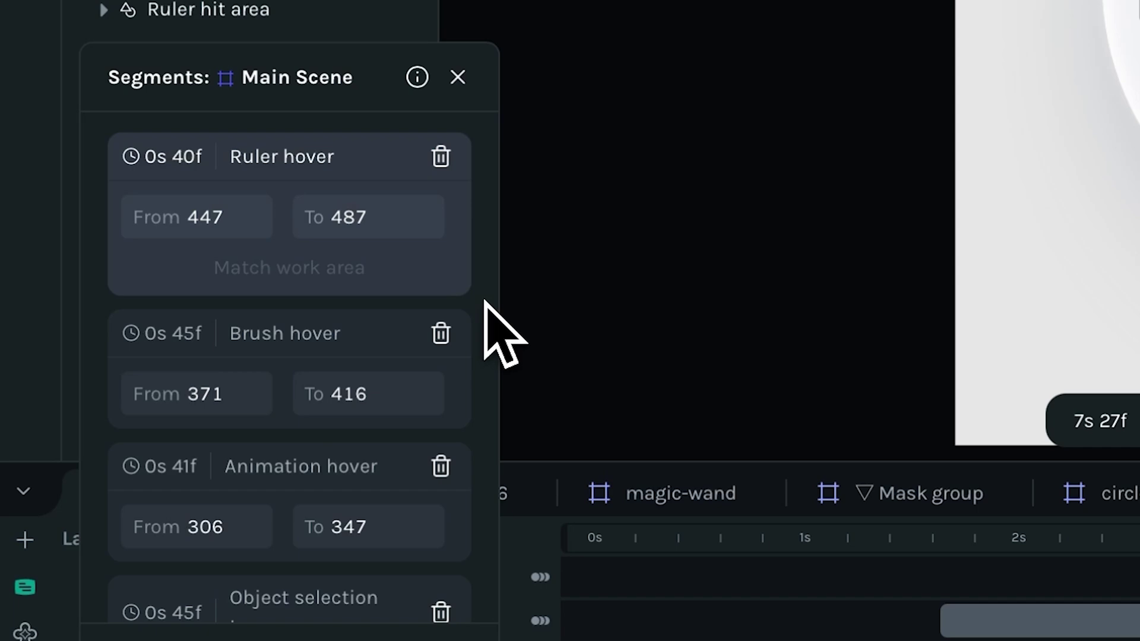
scroll(485, 303, down, 10)
scroll(484, 303, up, 6)
scroll(486, 303, up, 5)
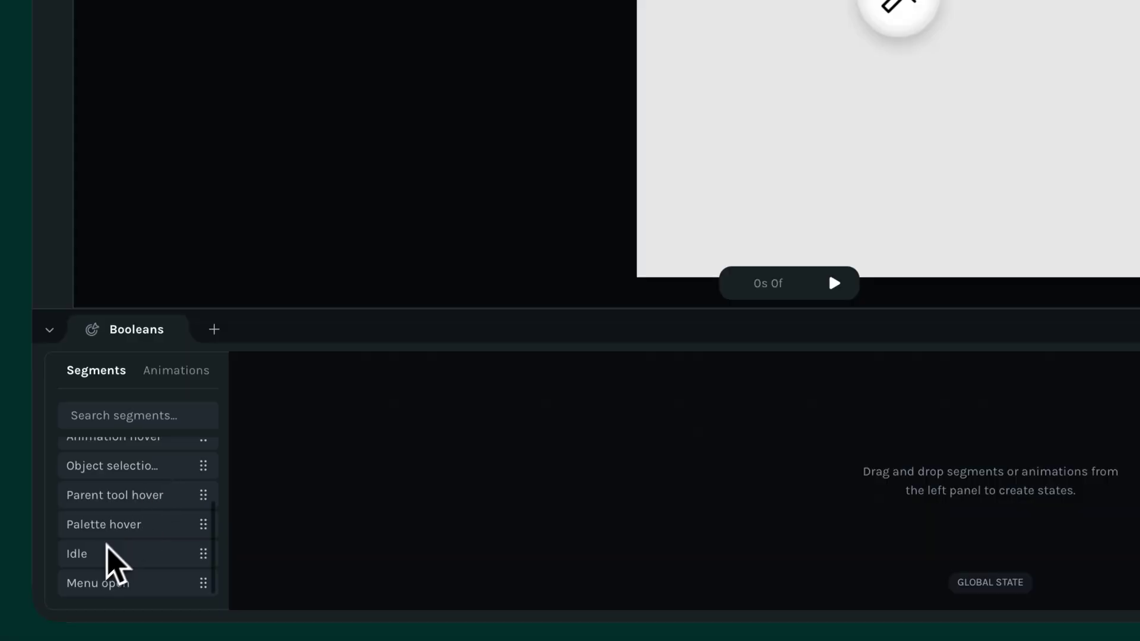
mouse_move(110, 555)
mouse_down()
mouse_move(333, 535)
mouse_move(429, 570)
mouse_up()
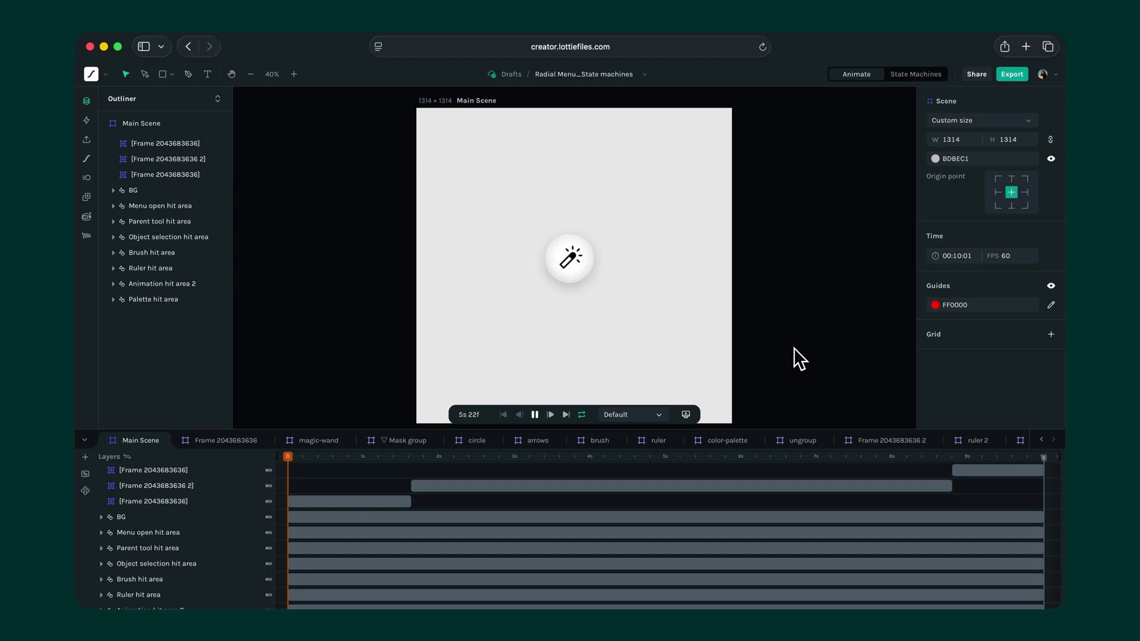
key(space)
key(space)
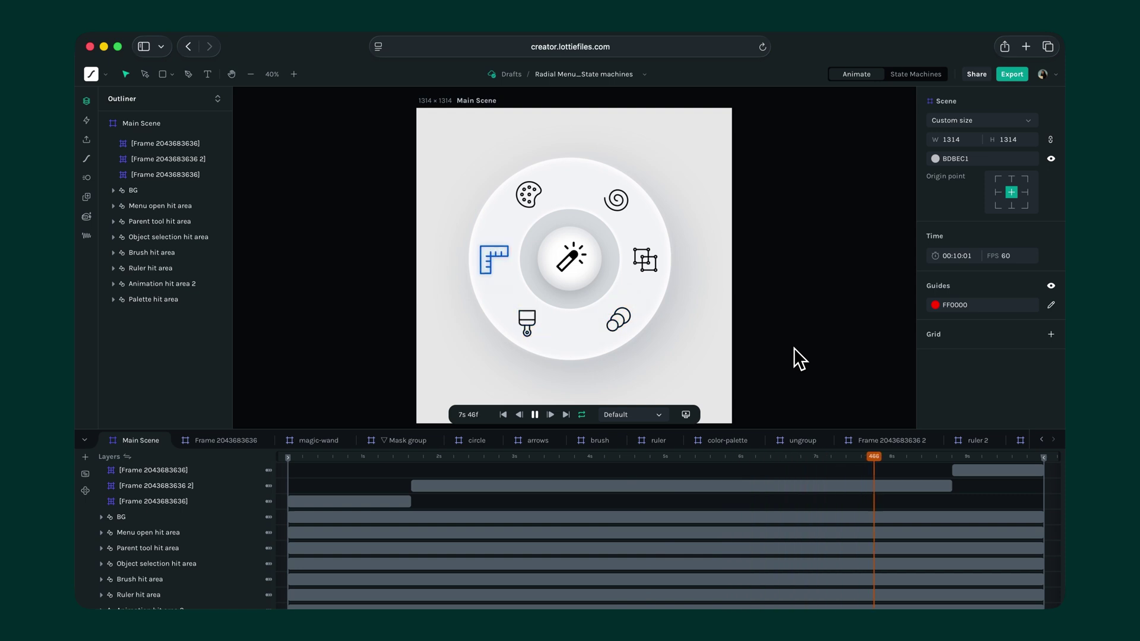
key(space)
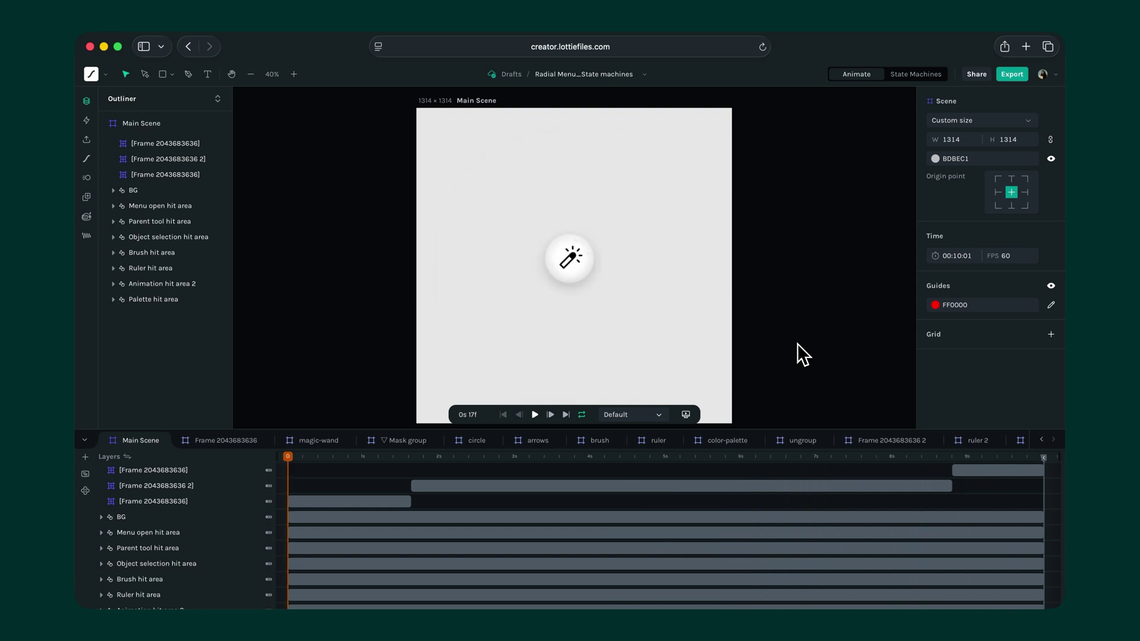
drag(299, 458, 436, 467)
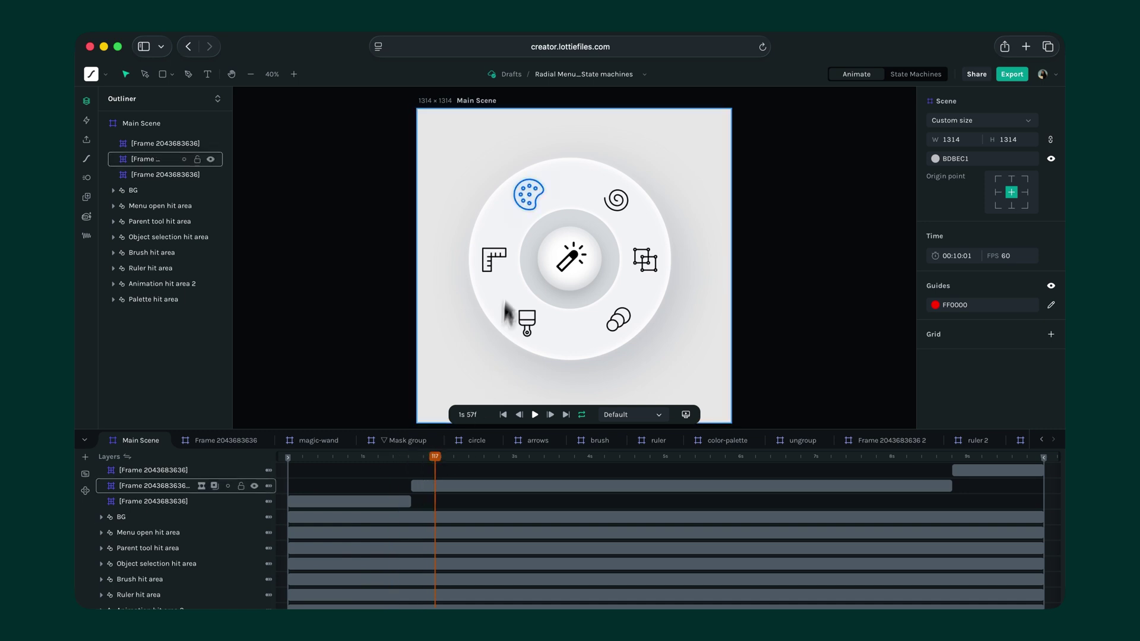
click(575, 265)
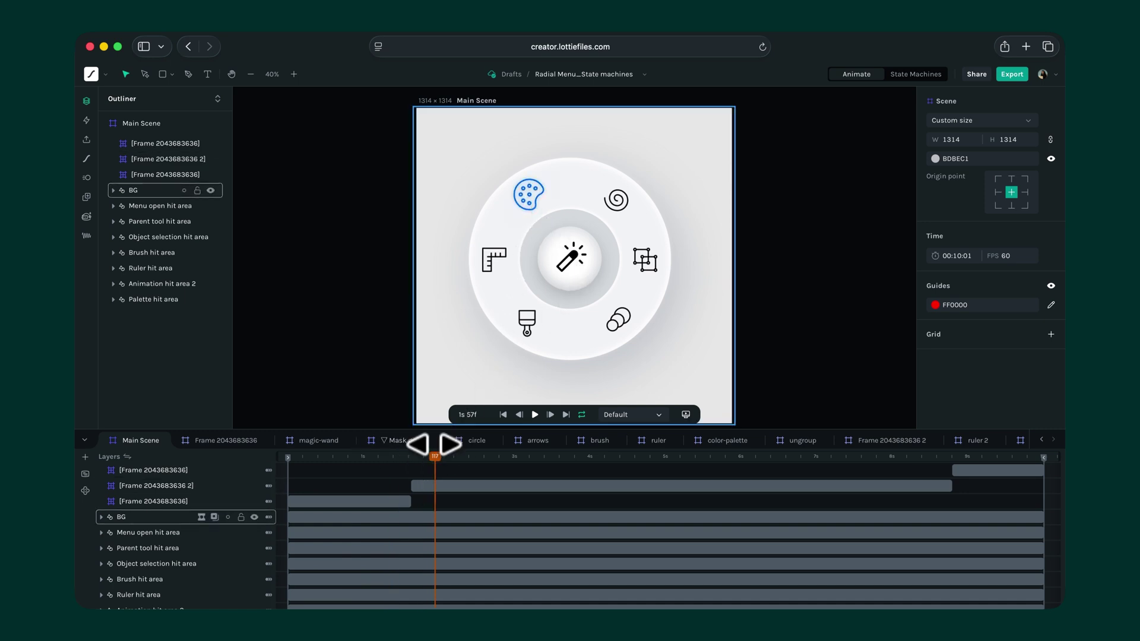
drag(435, 462, 412, 463)
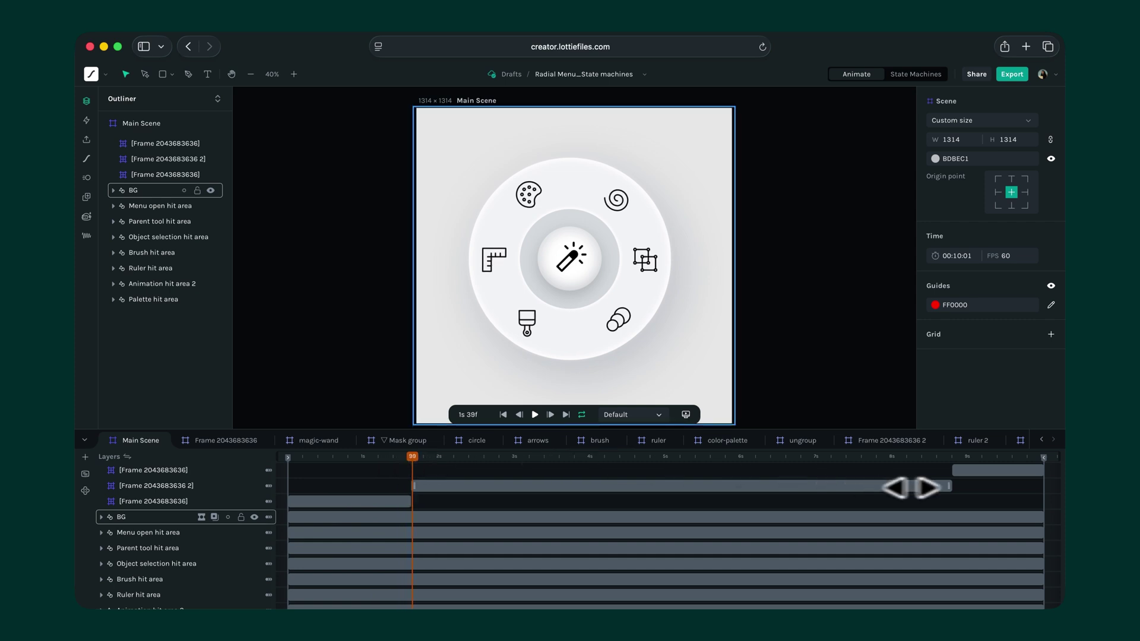
drag(949, 457, 1036, 462)
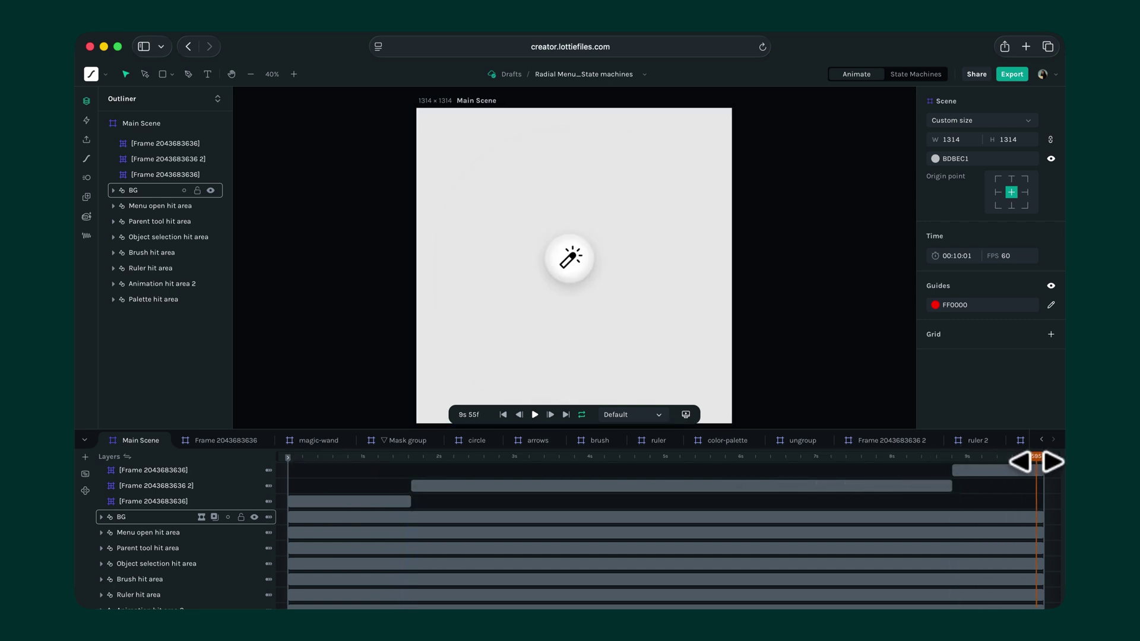
click(300, 458)
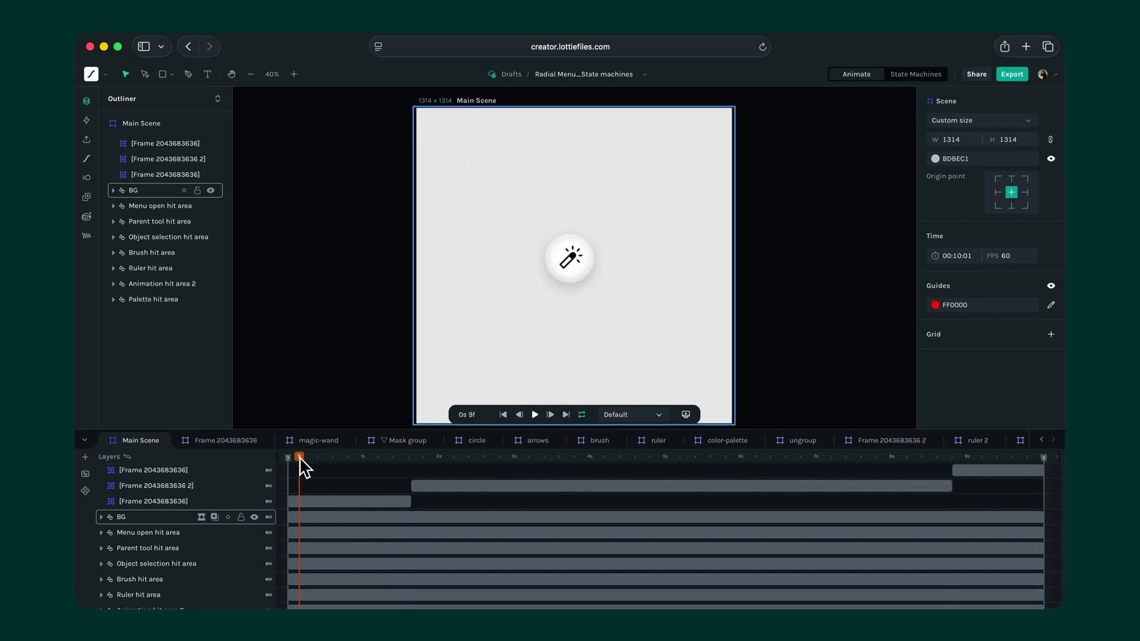
drag(300, 458, 293, 457)
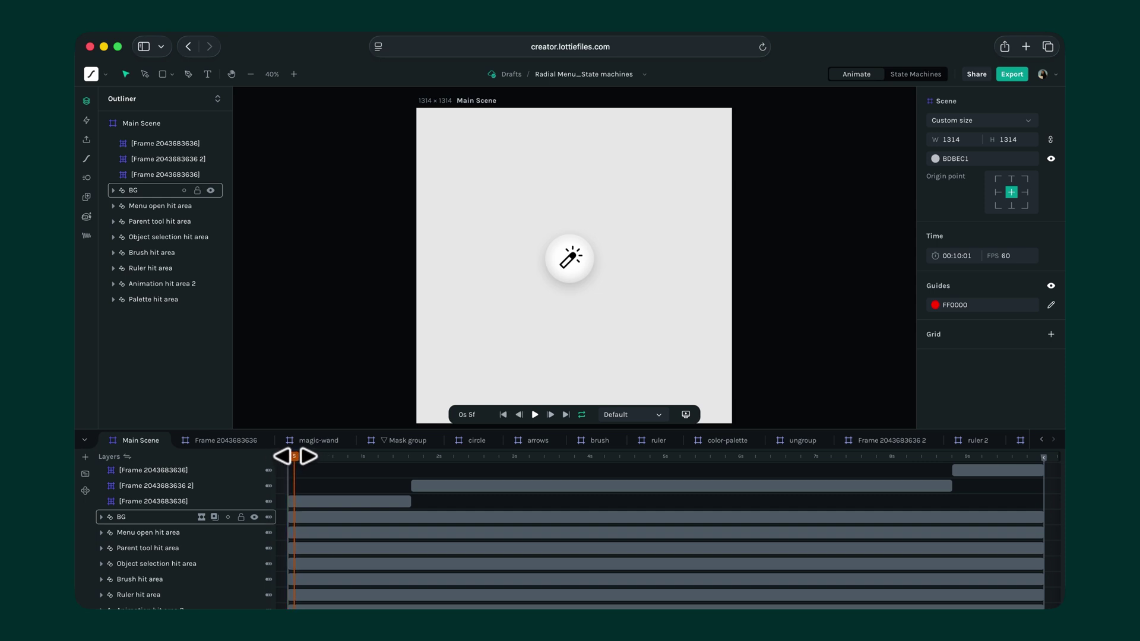
mouse_move(299, 456)
mouse_down()
mouse_move(612, 461)
mouse_move(894, 500)
mouse_up()
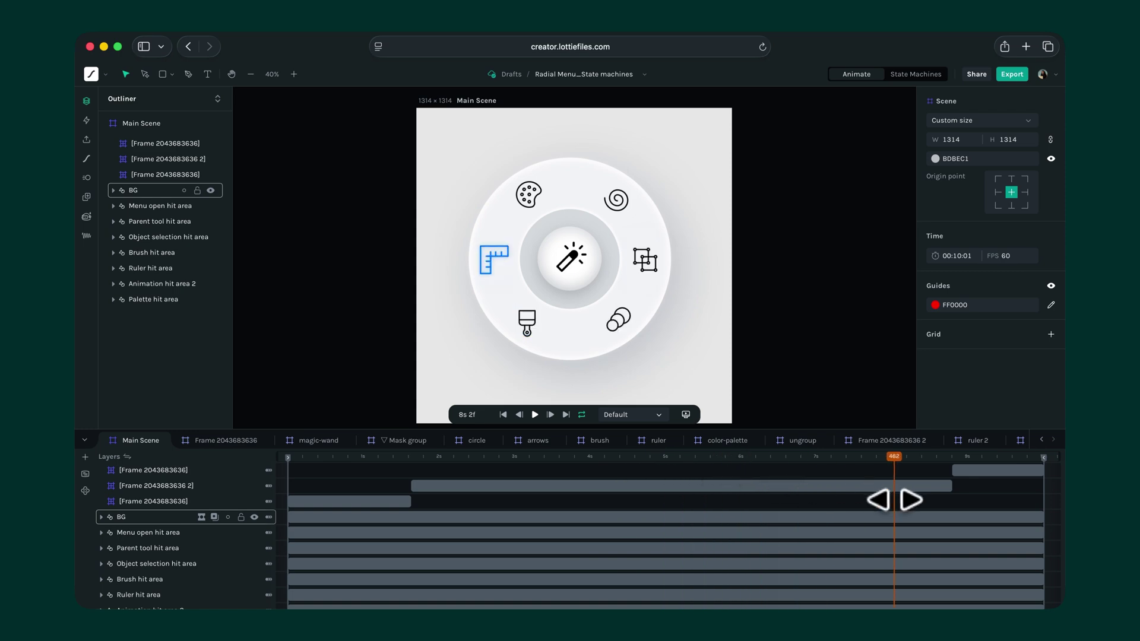
Open the Segments panel and scrub to where the menu finishes opening, discarding a full-length segment.
click(503, 415)
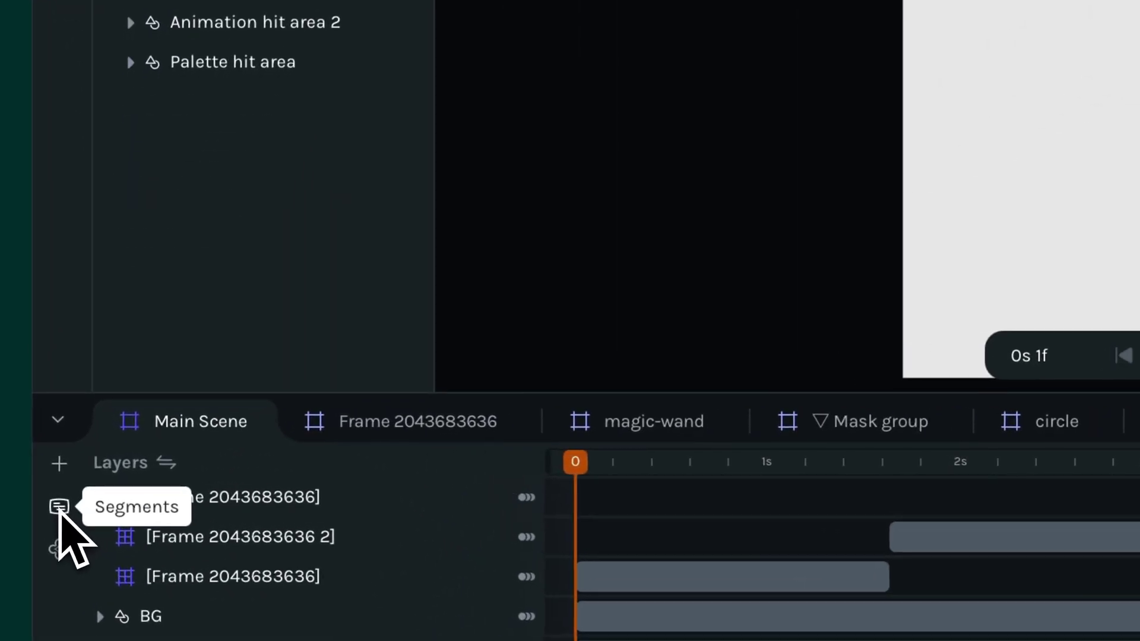
click(85, 474)
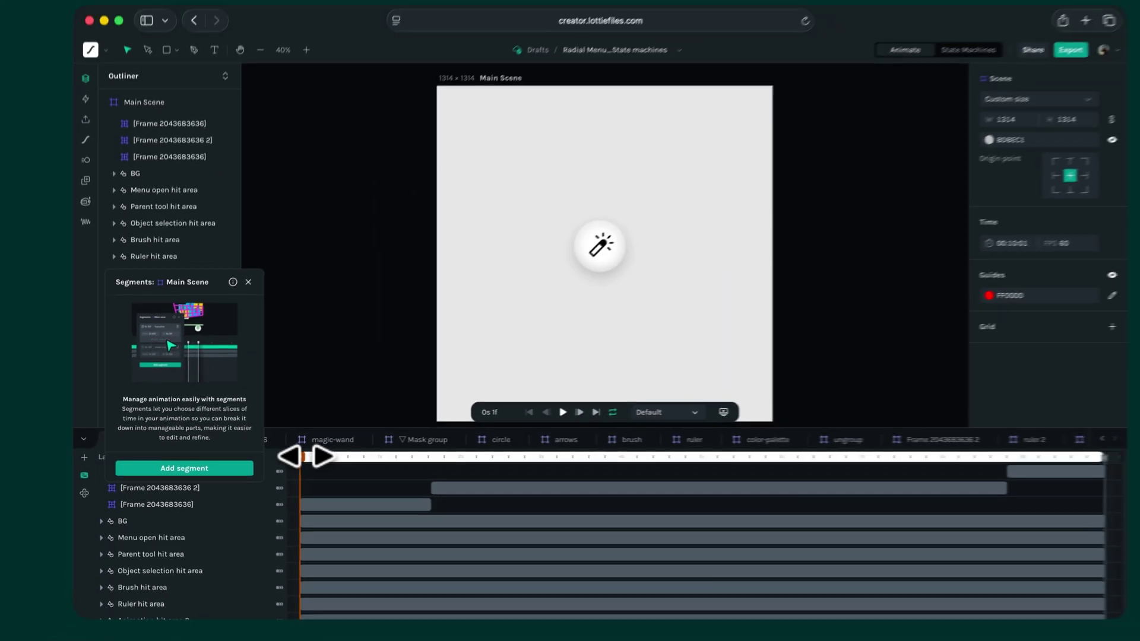
click(732, 461)
drag(410, 458, 293, 470)
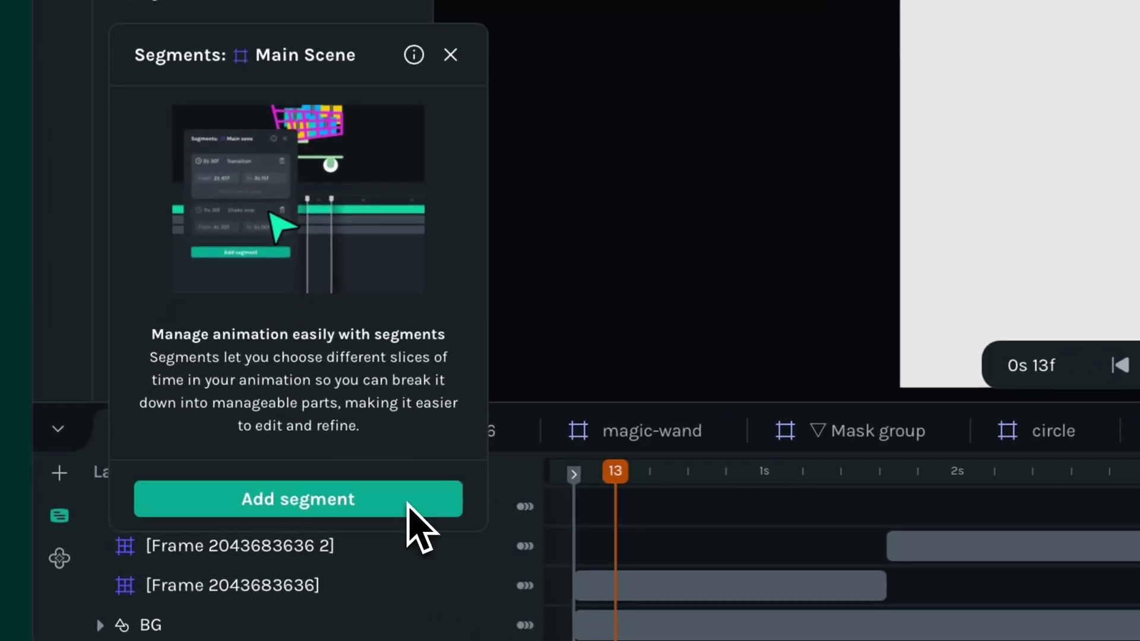
click(279, 480)
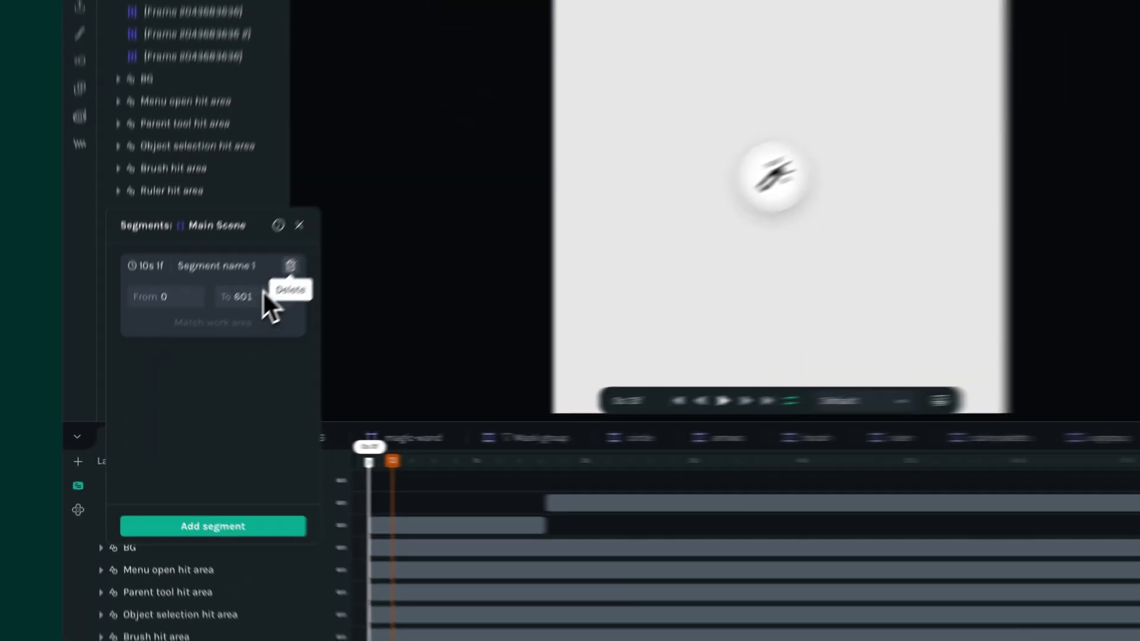
click(290, 266)
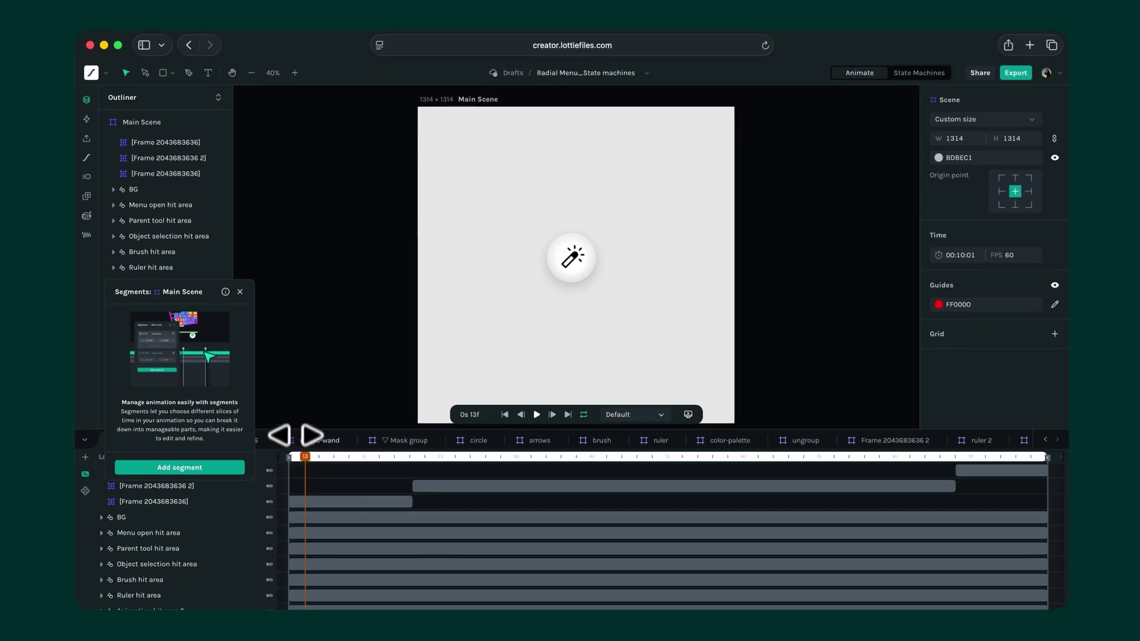
Add a segment spanning frames 13 to 98 and name it Menu open.
drag(303, 462, 411, 479)
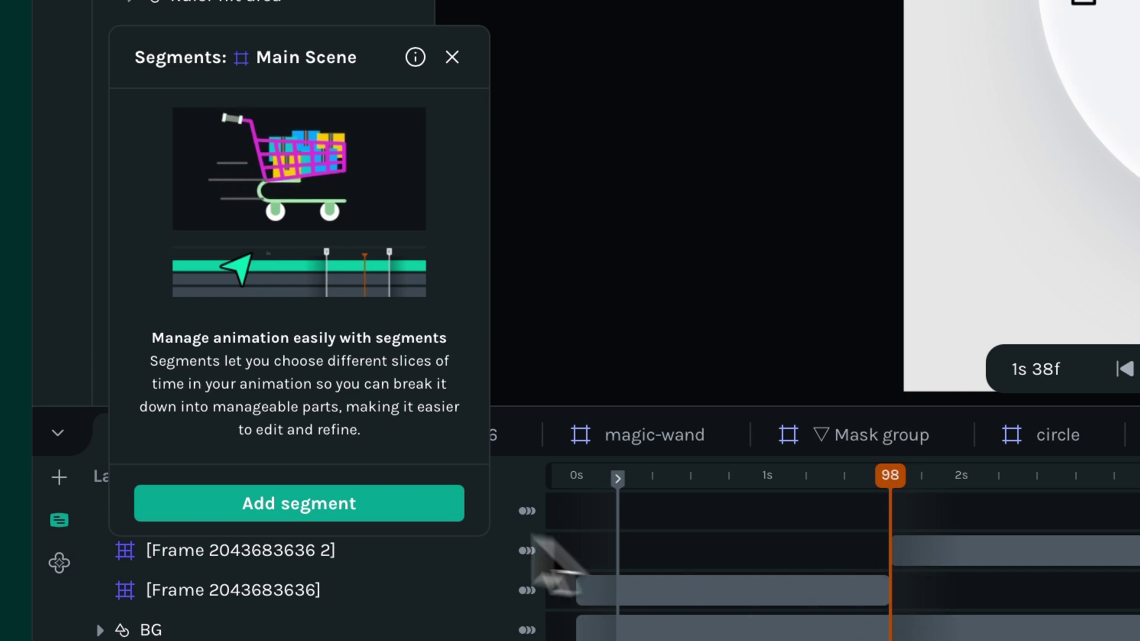
click(374, 507)
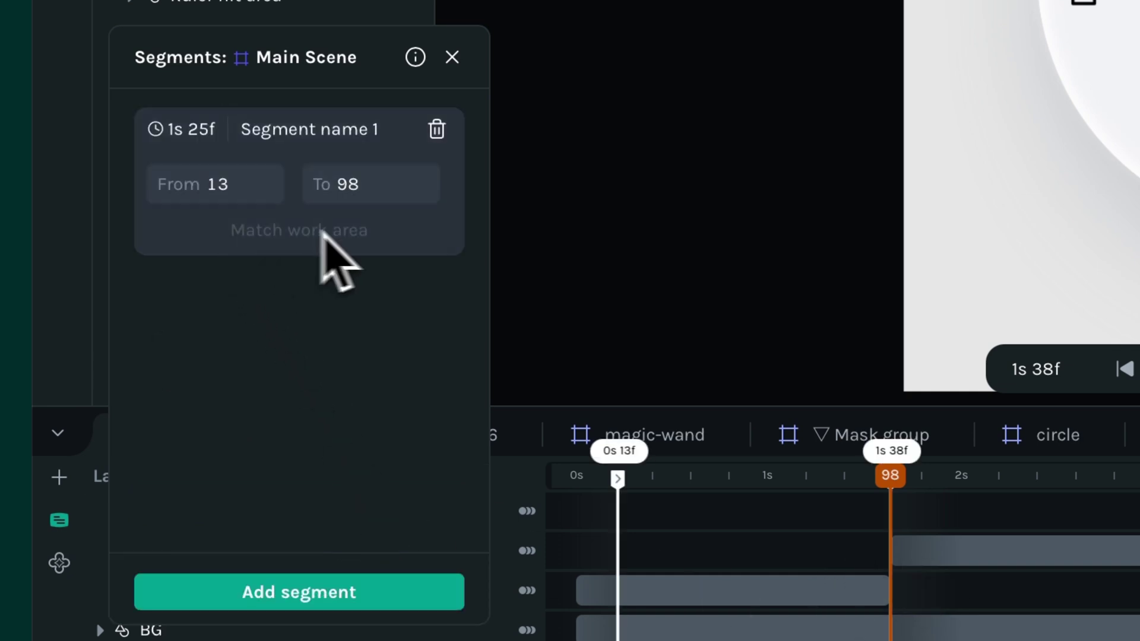
click(385, 129)
key(BackSpace)
key(BackSpace)
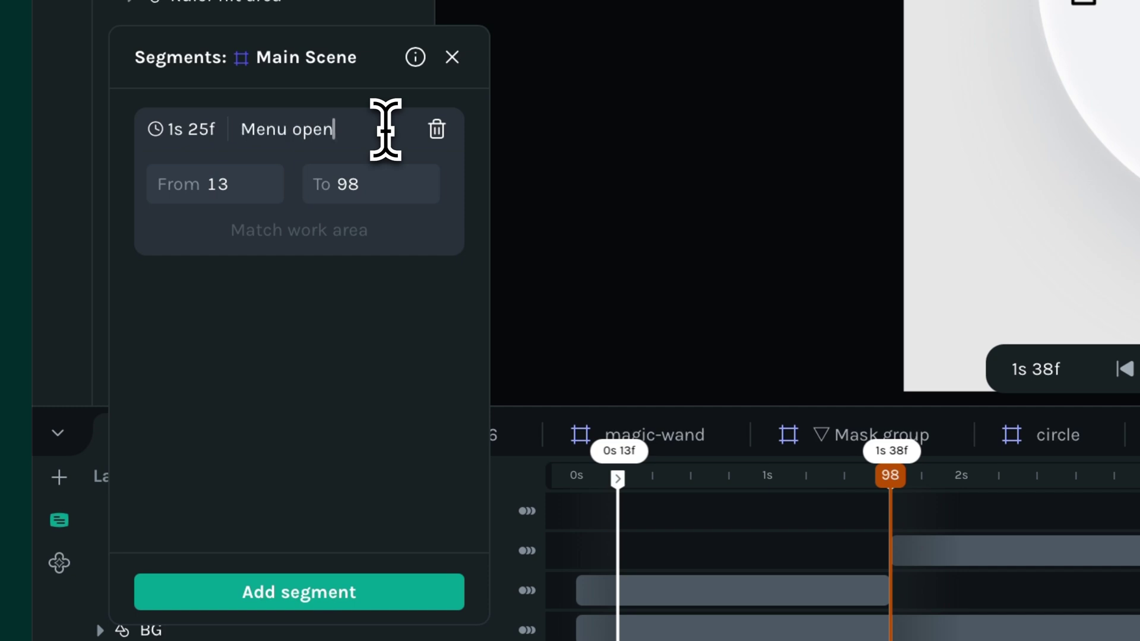
key(Return)
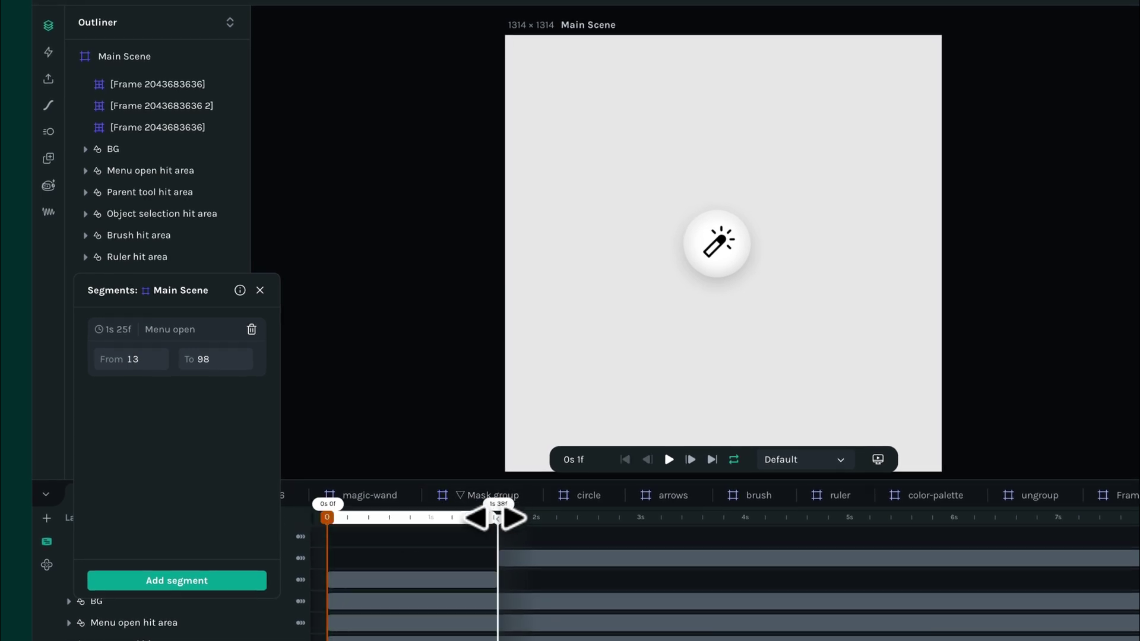
Trim the range to frames 0–13 and add a segment named Idle.
drag(497, 552, 345, 553)
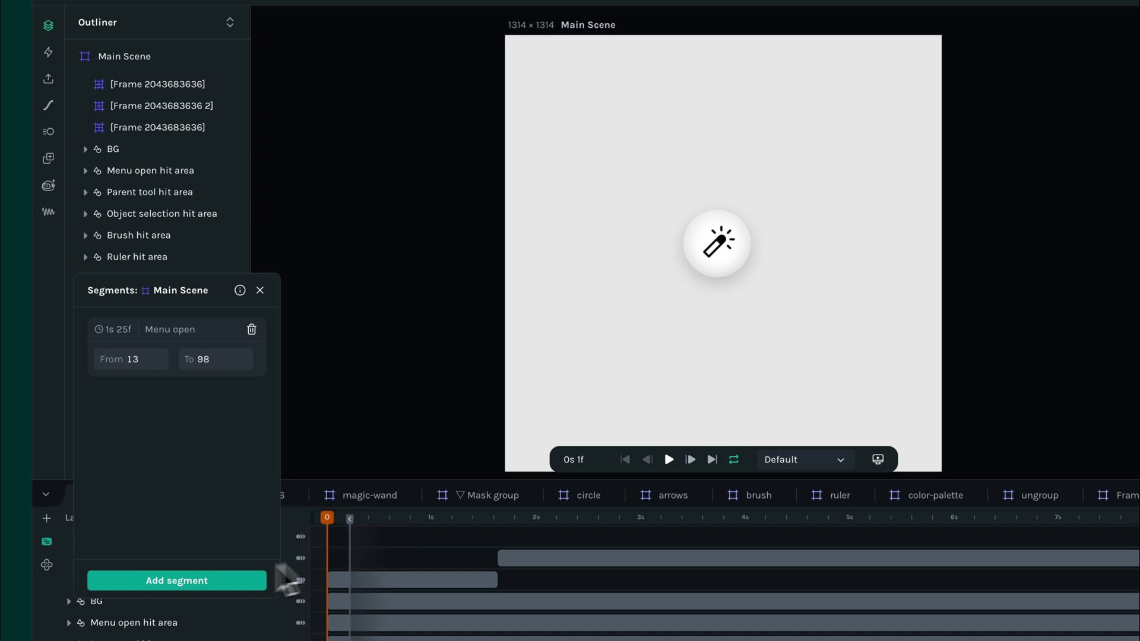
click(179, 582)
triple_click(214, 328)
text(Idle)
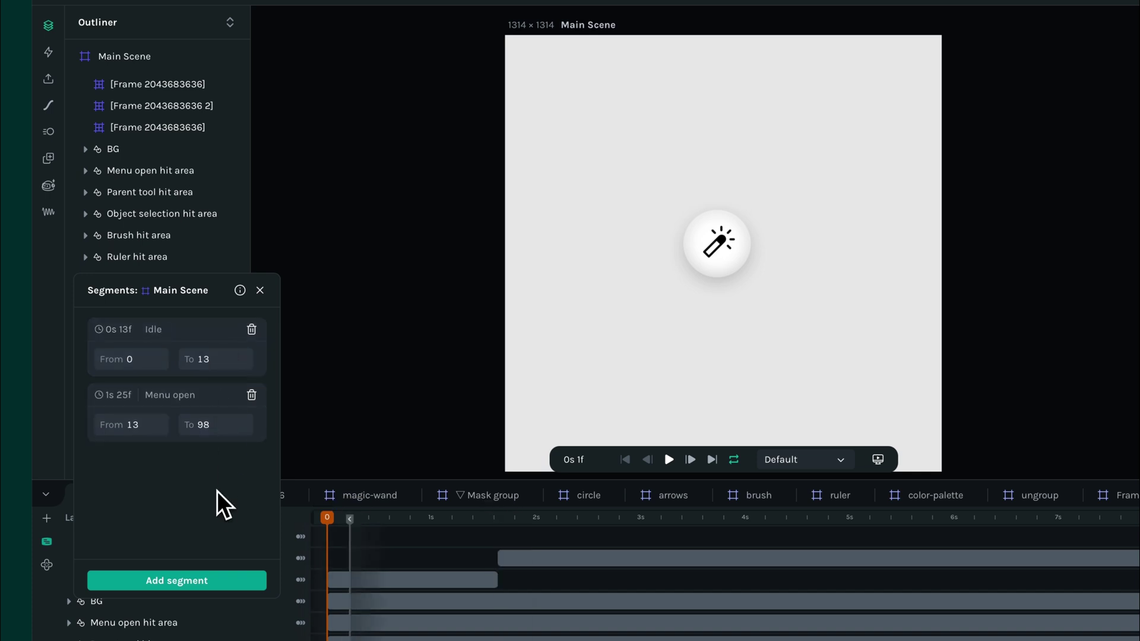
key(space)
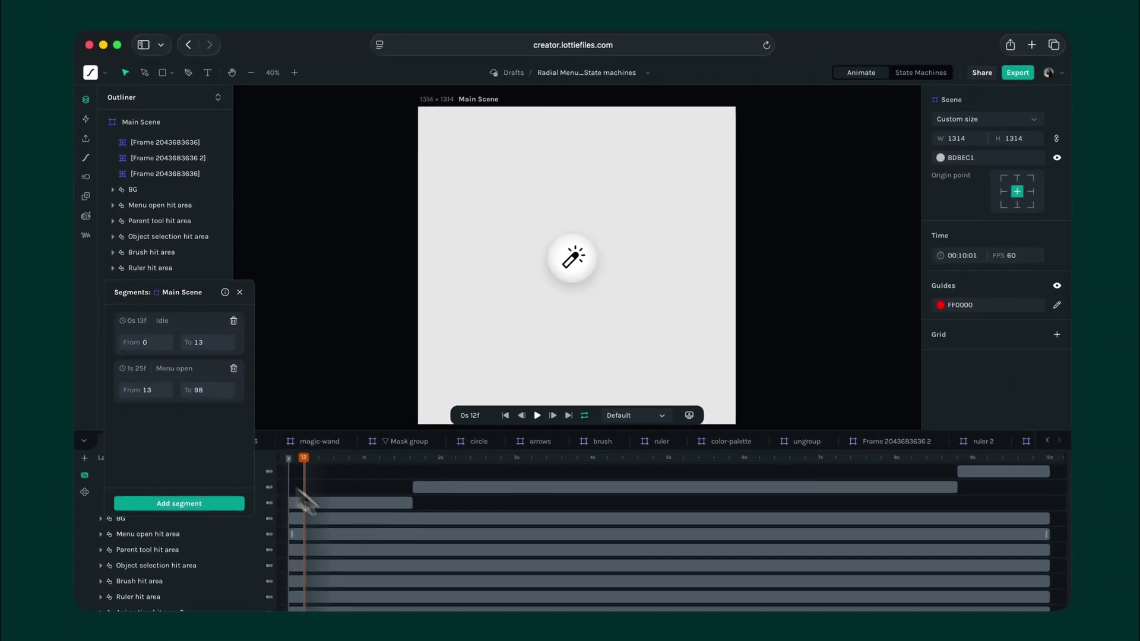
Find where the palette icon turns blue and add a Palette hover segment for frames 97–136.
drag(302, 461, 372, 460)
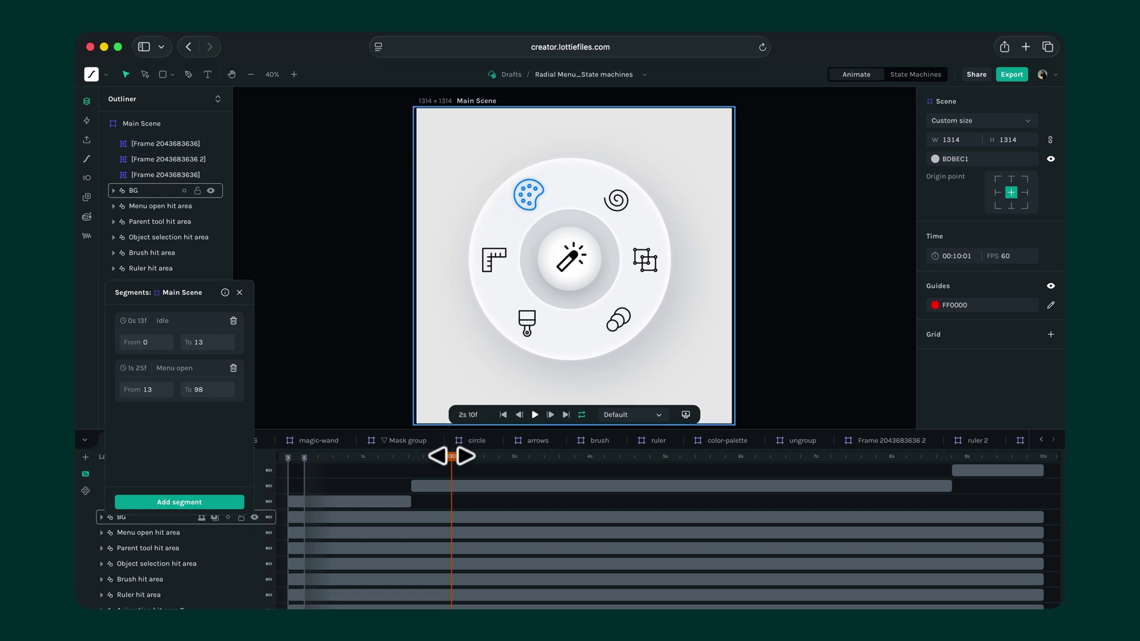
drag(451, 456, 463, 456)
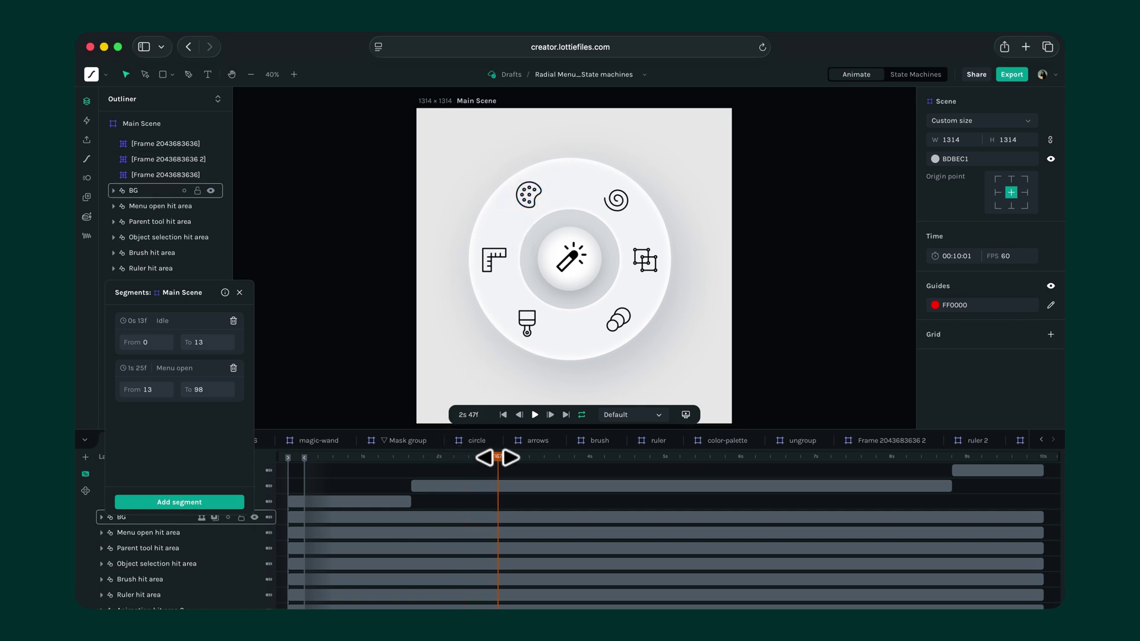
drag(497, 457, 461, 464)
click(490, 351)
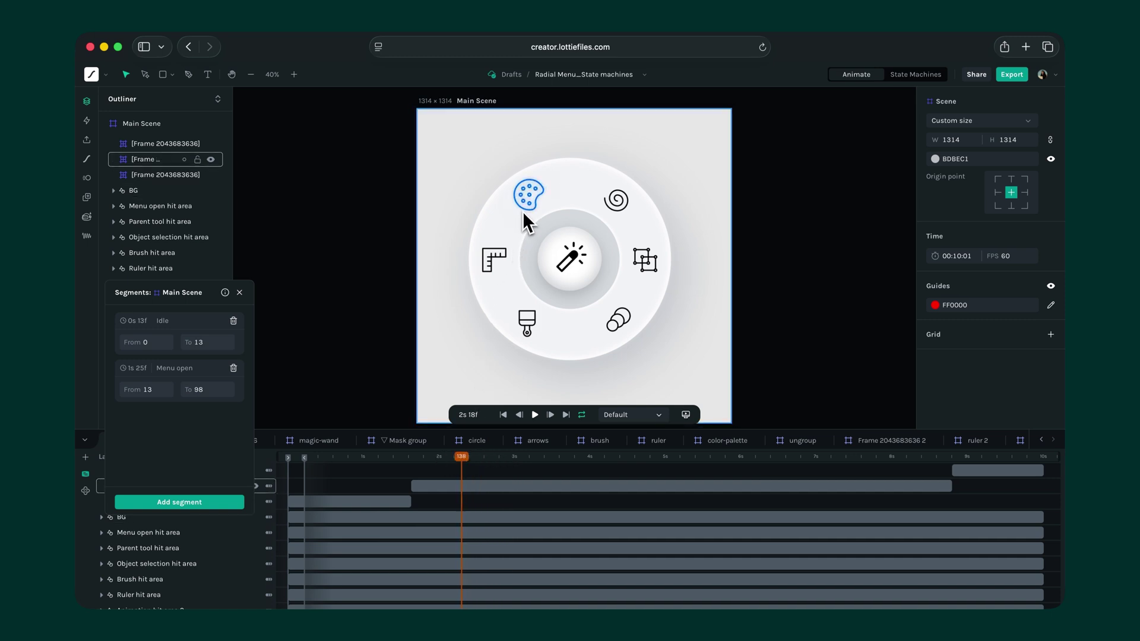
click(514, 380)
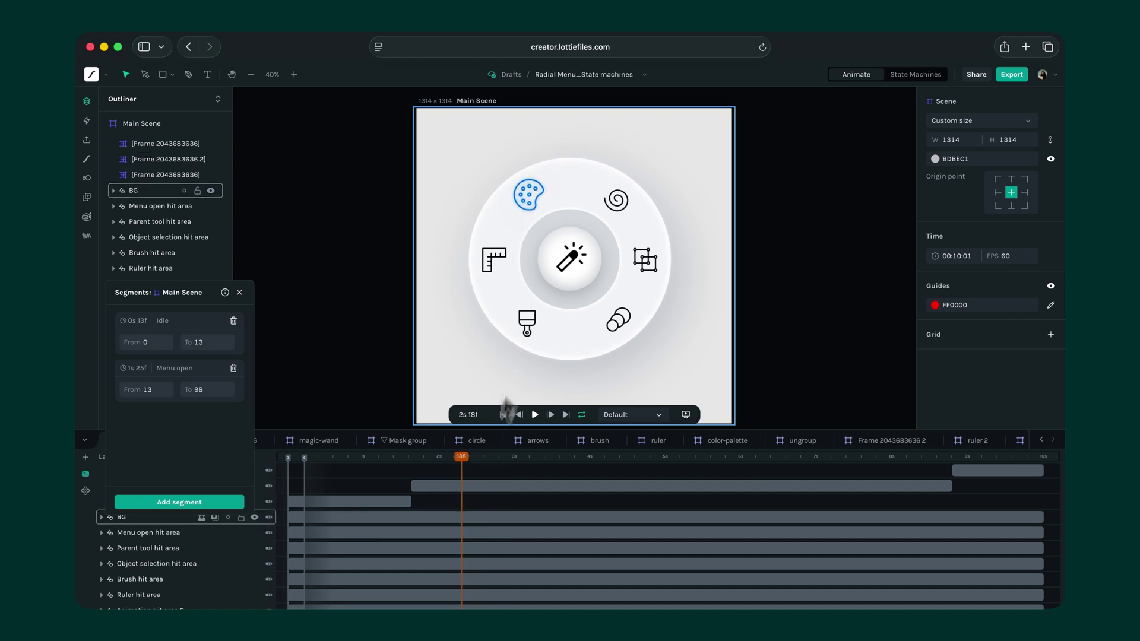
drag(461, 463, 410, 462)
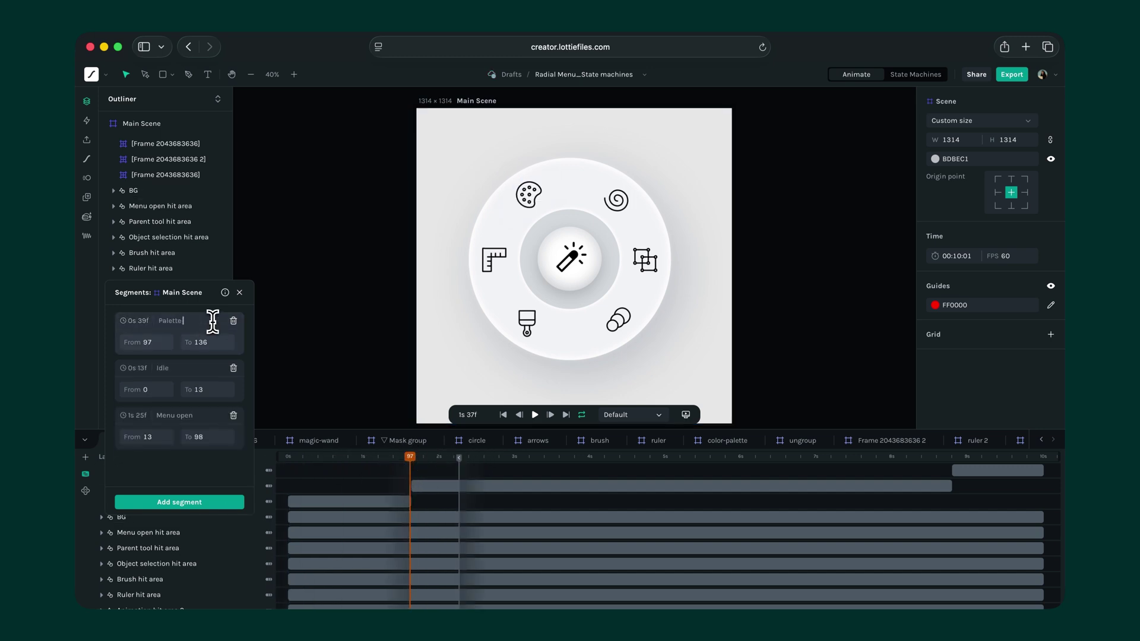
click(213, 321)
text(Palette hover)
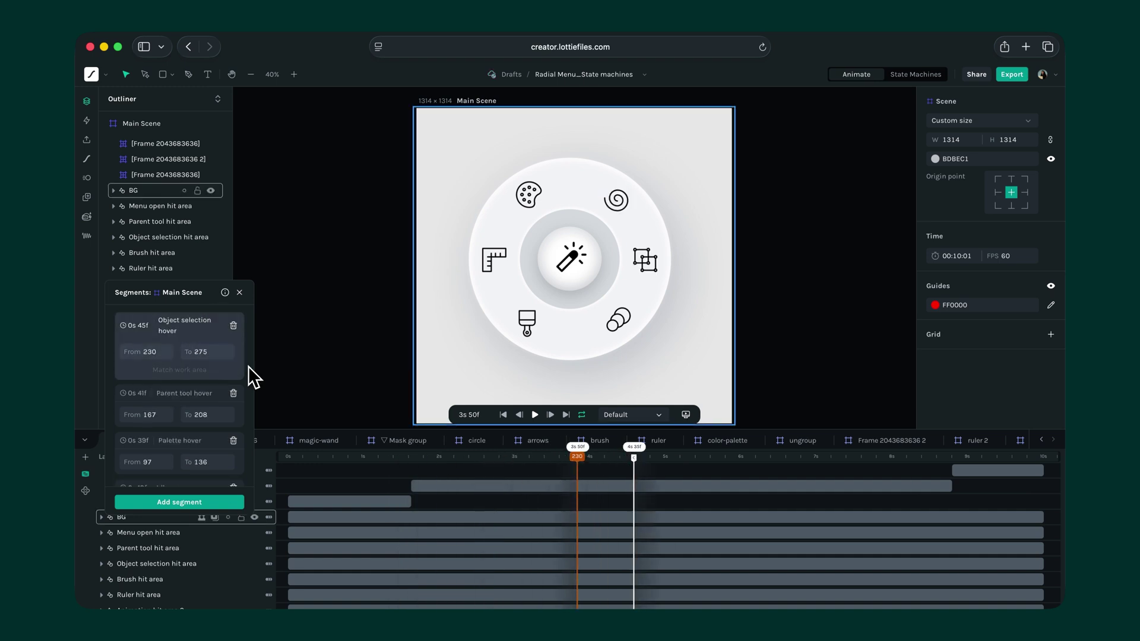
Mark the next hover frame range and name its segment Ruler hover.
drag(579, 455, 727, 471)
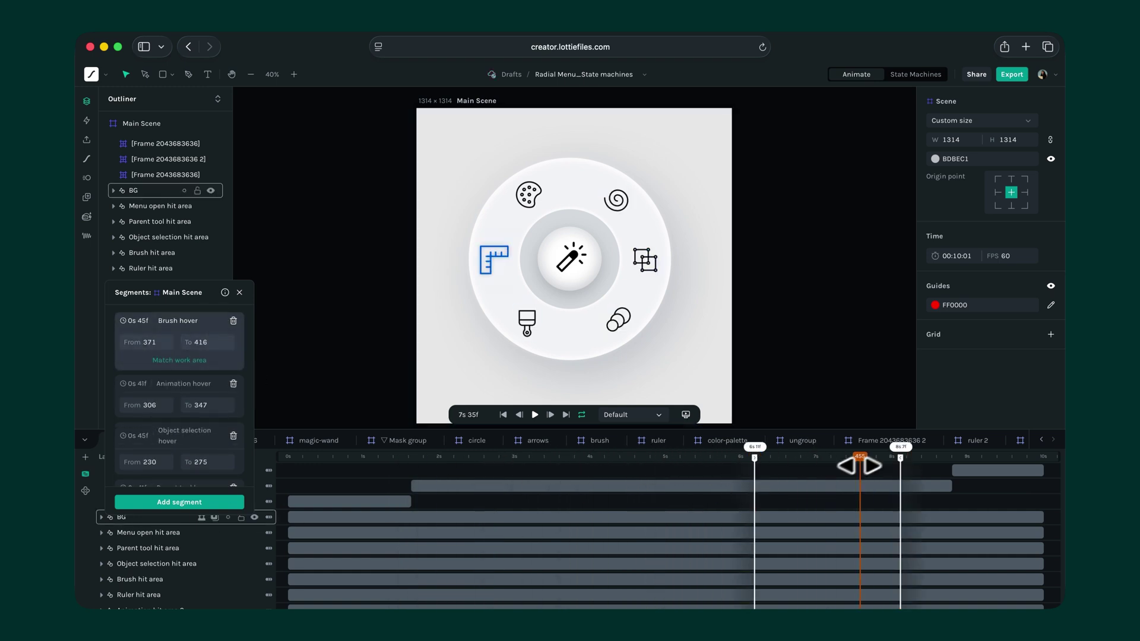
text(Ruler hover)
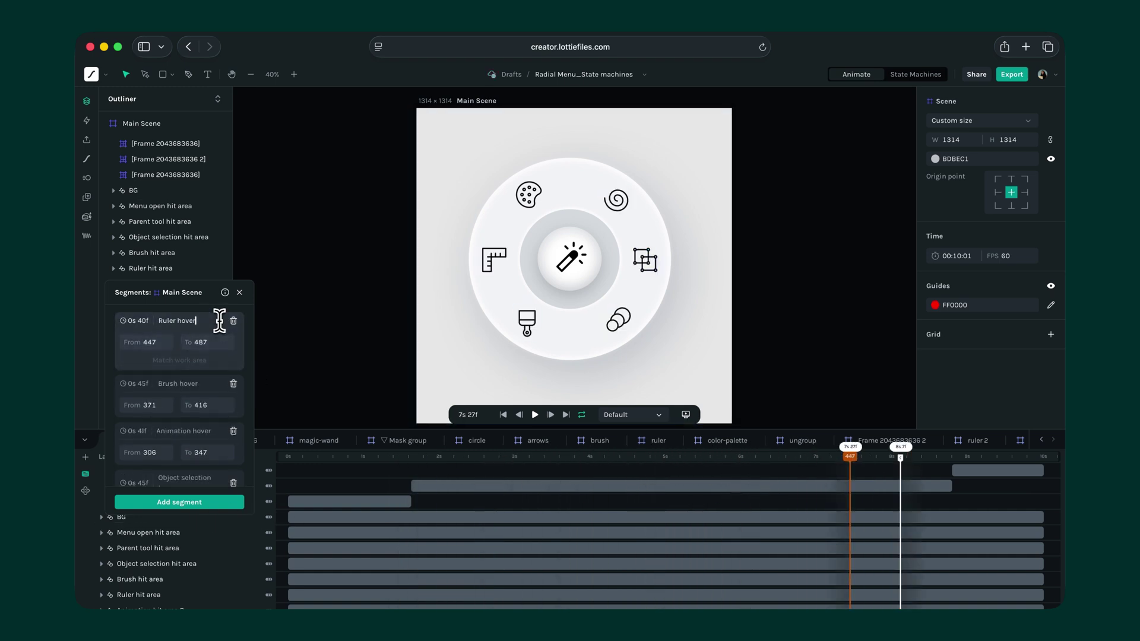
scroll(249, 381, down, 2)
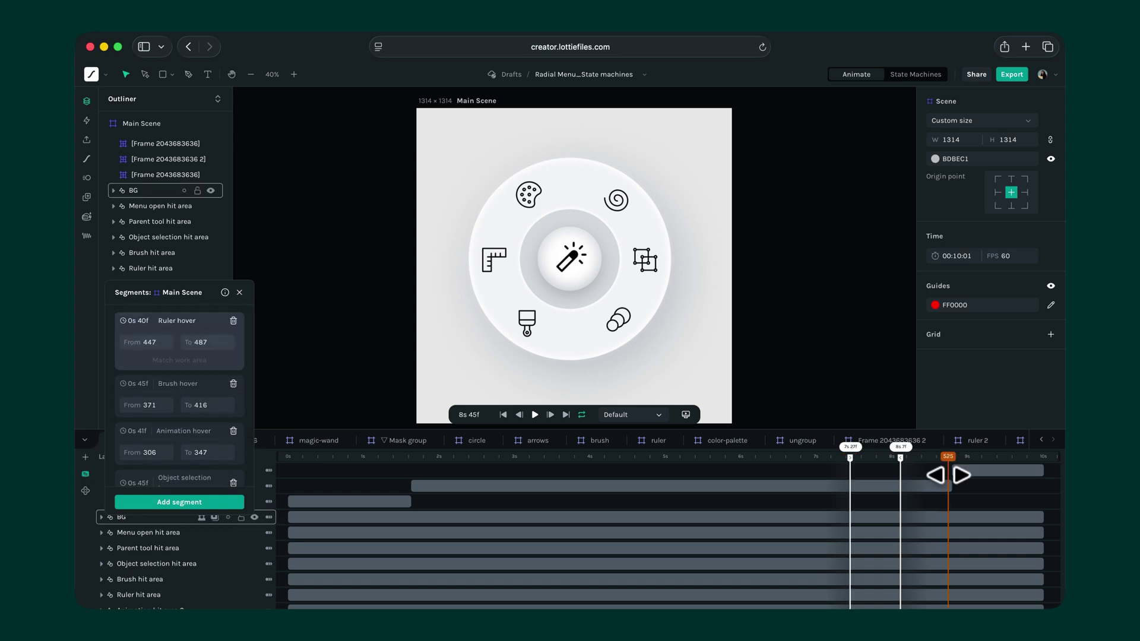
Set the work area to frames 525–600 and add a Menu close segment.
drag(901, 458, 949, 468)
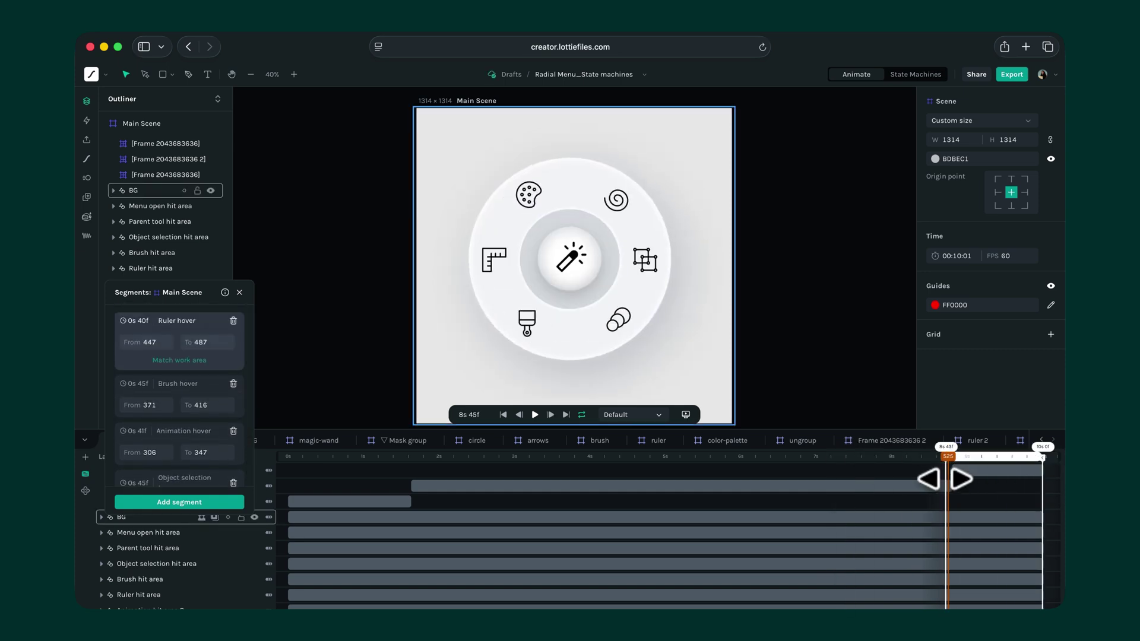
click(178, 502)
text(Menu close)
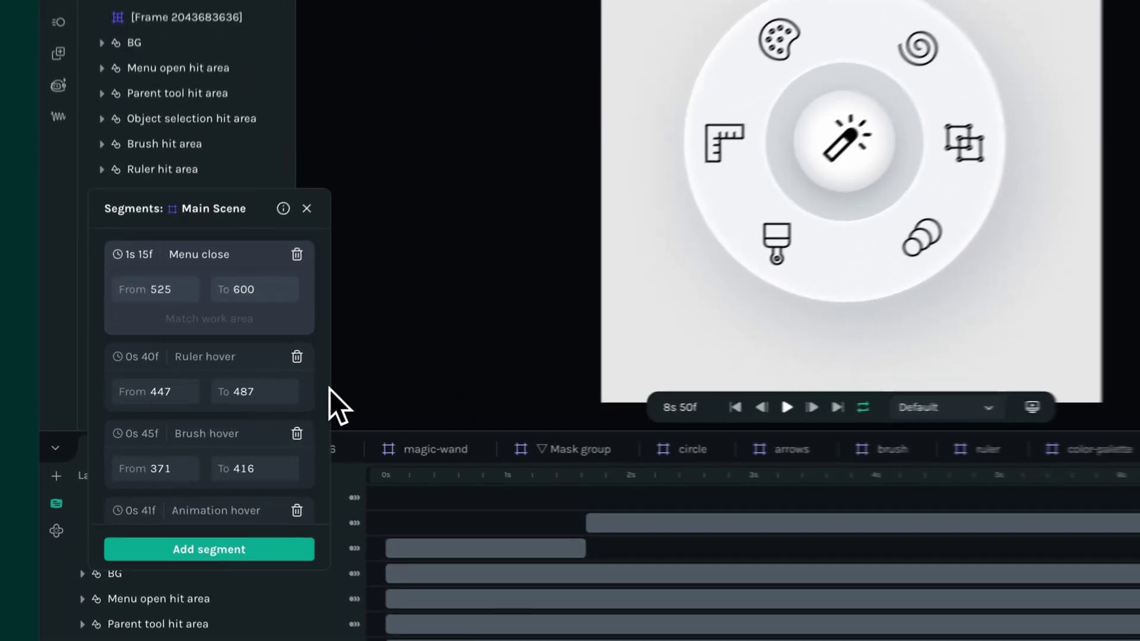
scroll(254, 402, down, 3)
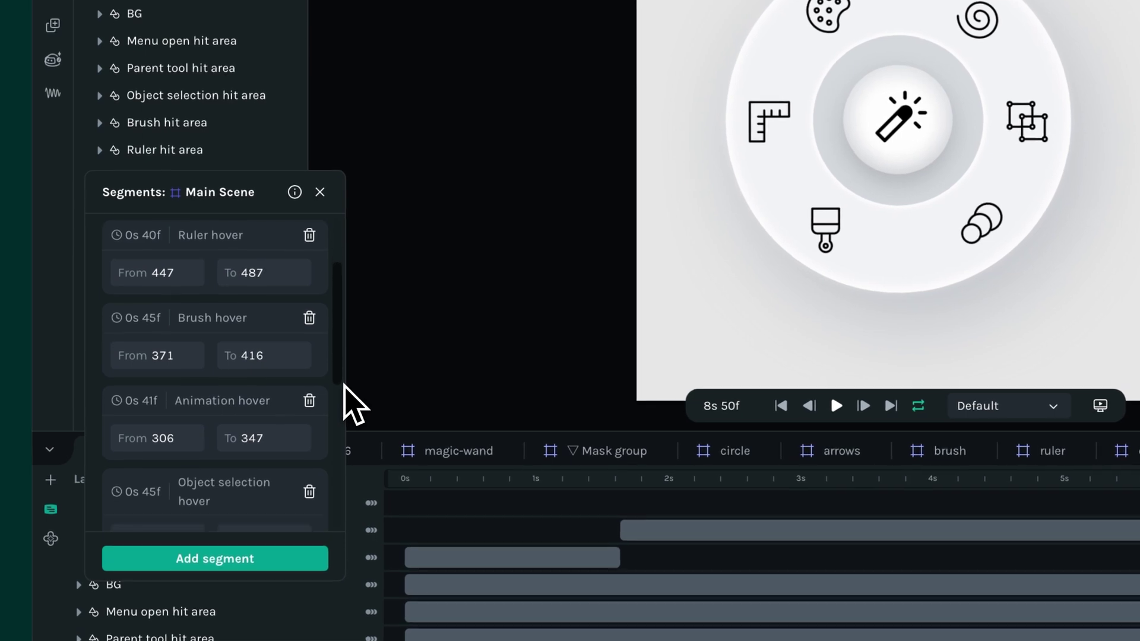
scroll(345, 386, down, 5)
scroll(345, 385, up, 4)
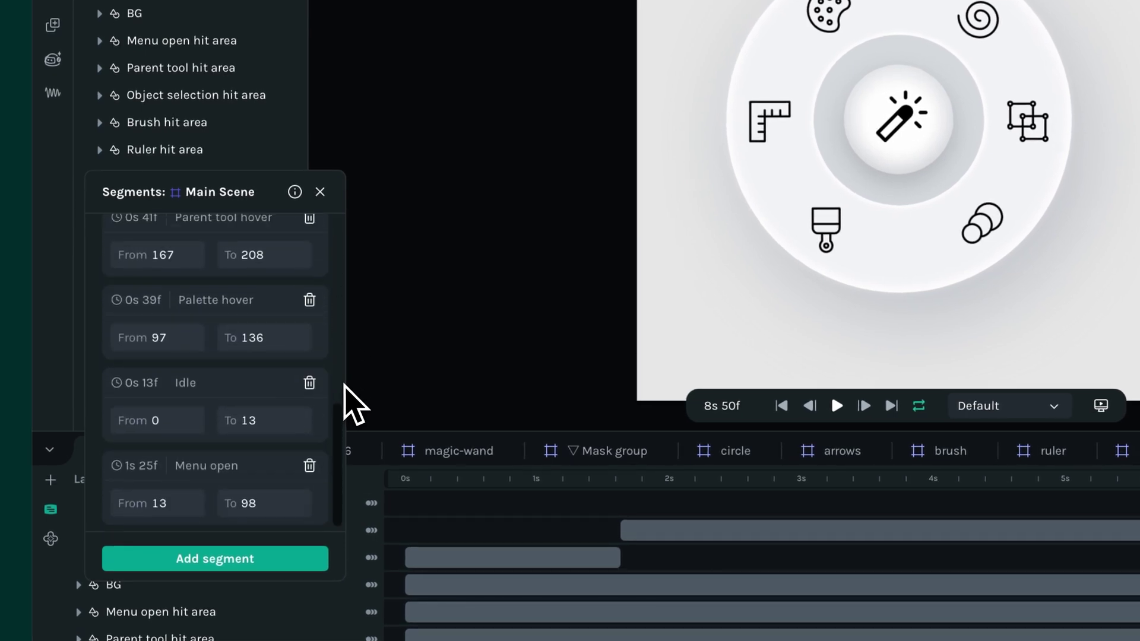
scroll(344, 386, up, 4)
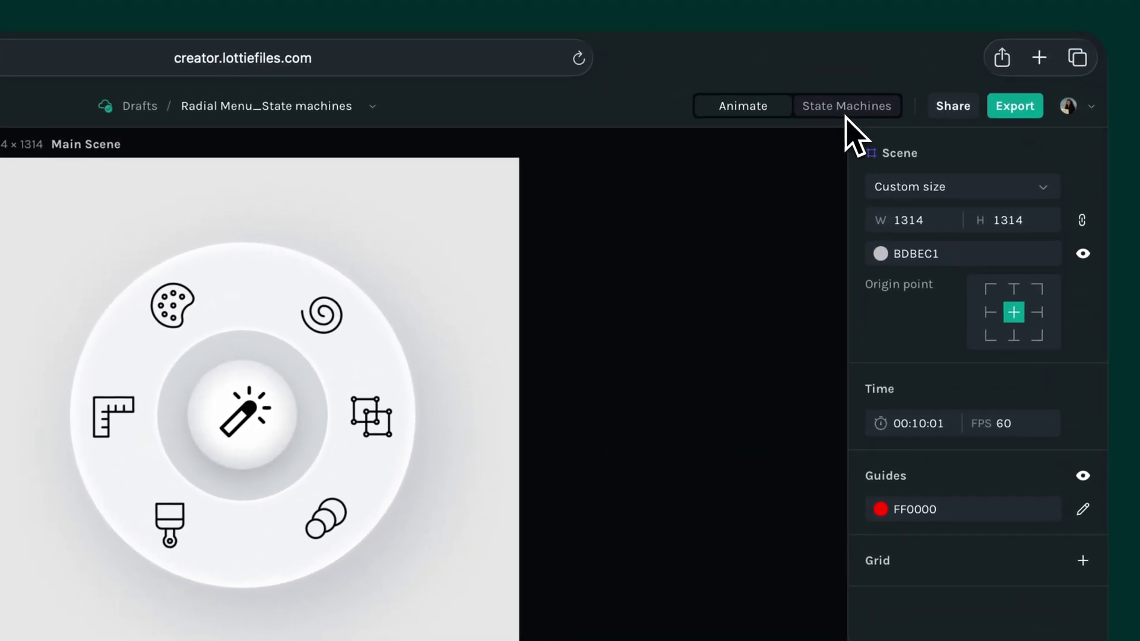
Switch to the State Machines editor and scroll through the saved Segments list.
click(848, 114)
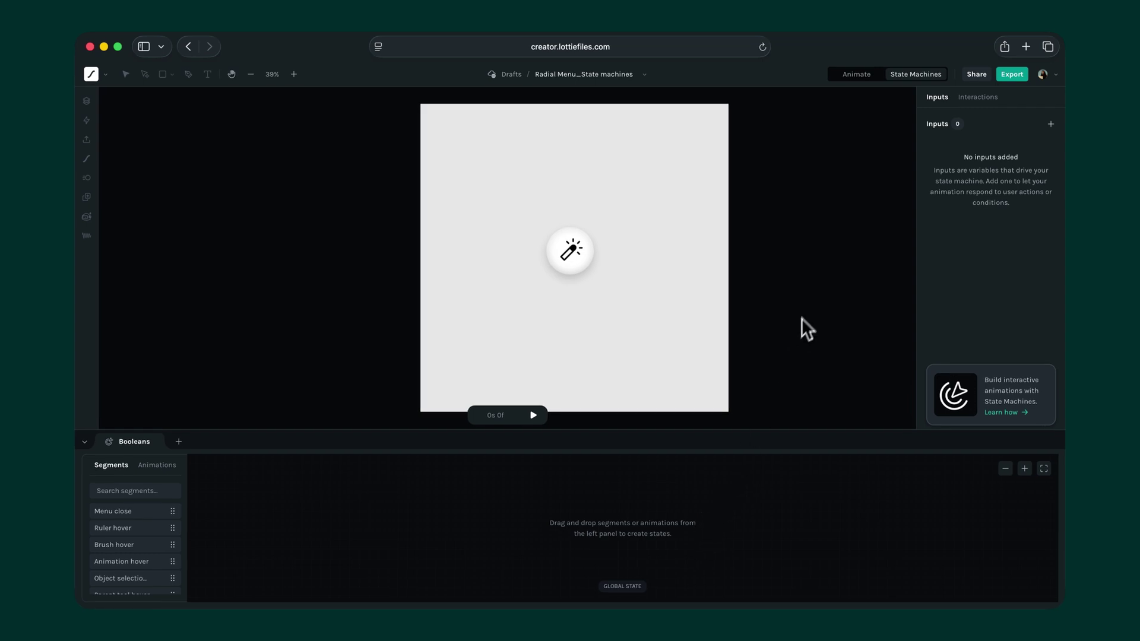
click(870, 80)
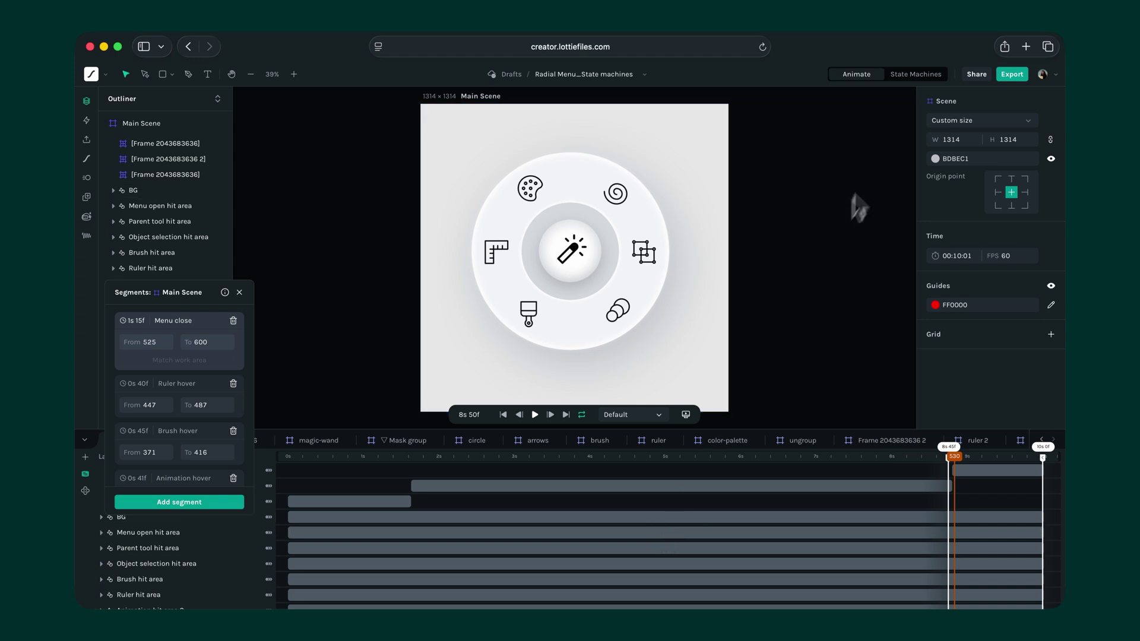
click(916, 74)
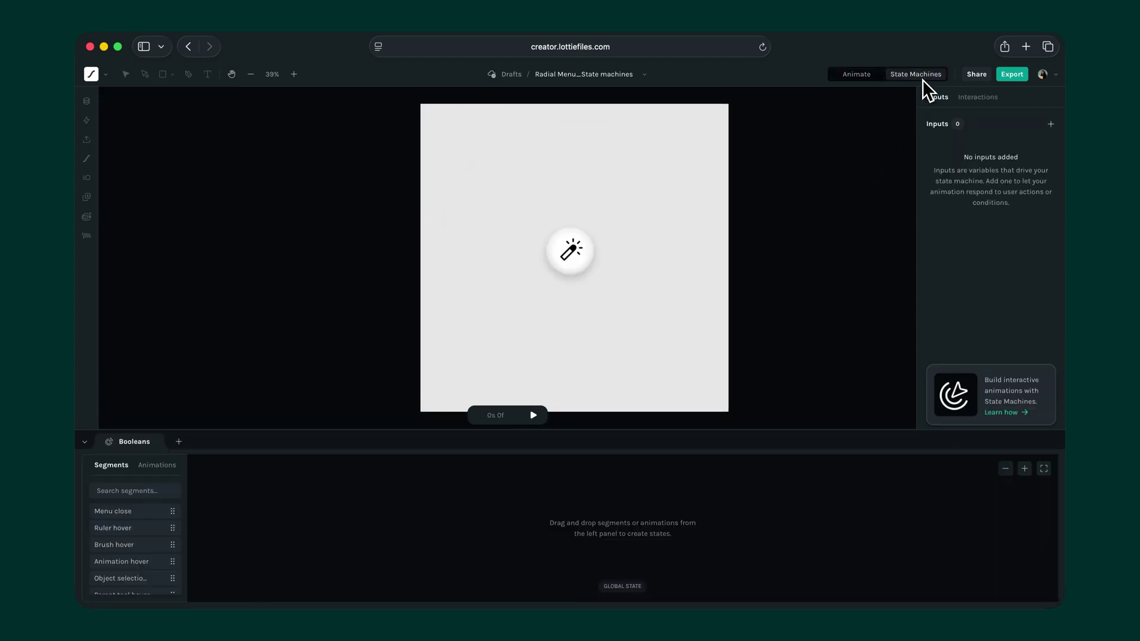
scroll(161, 469, down, 4)
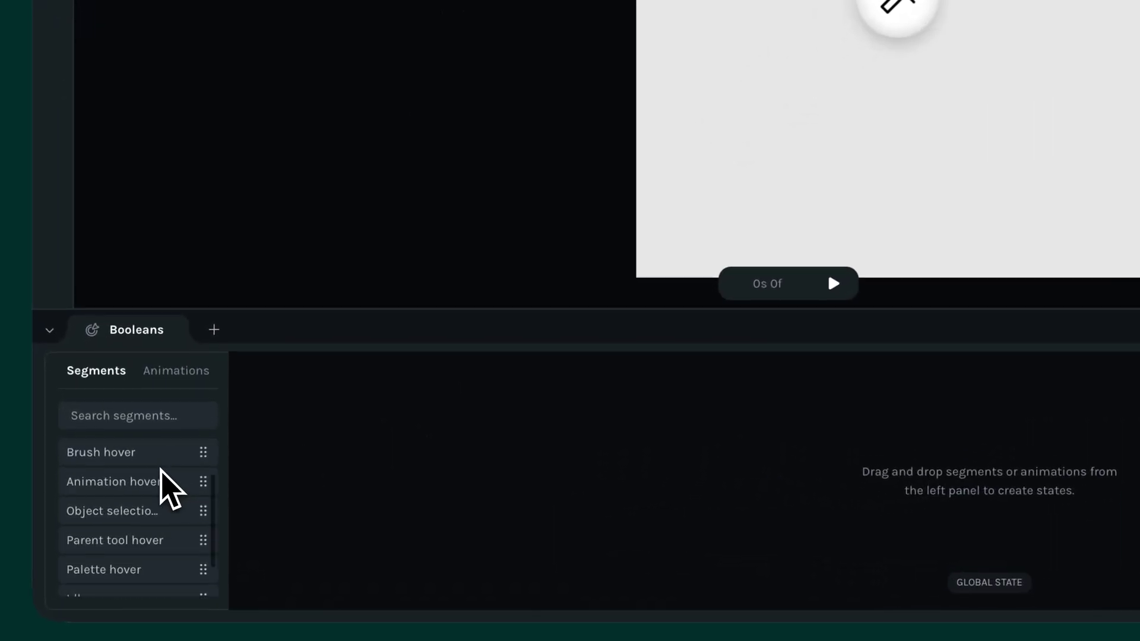
scroll(161, 469, up, 4)
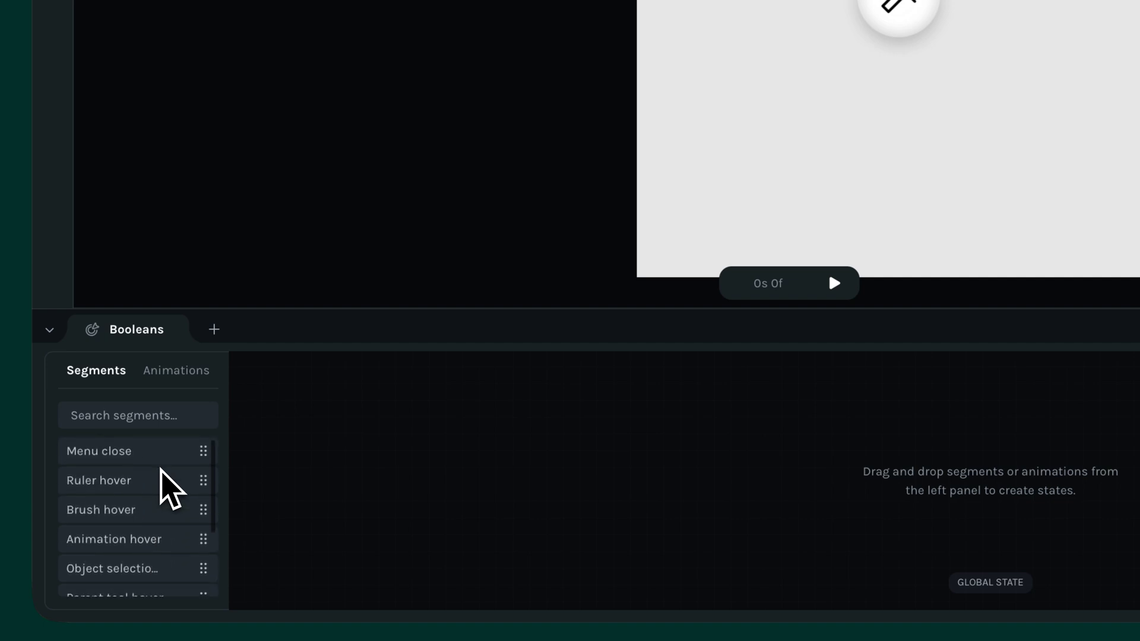
scroll(161, 469, down, 3)
drag(105, 547, 440, 514)
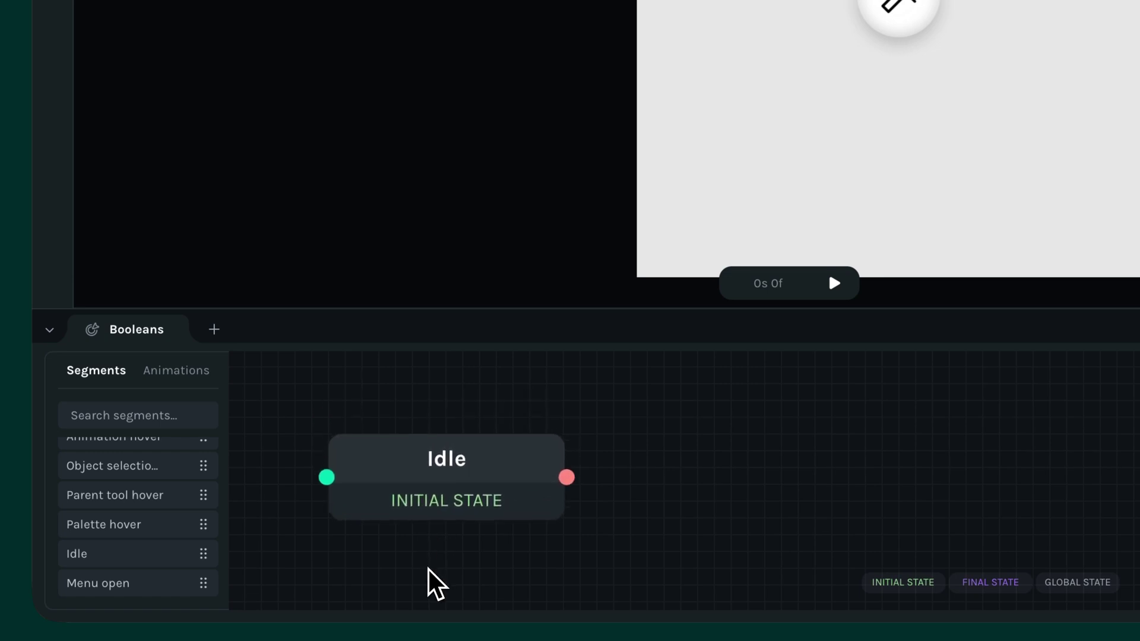
click(470, 512)
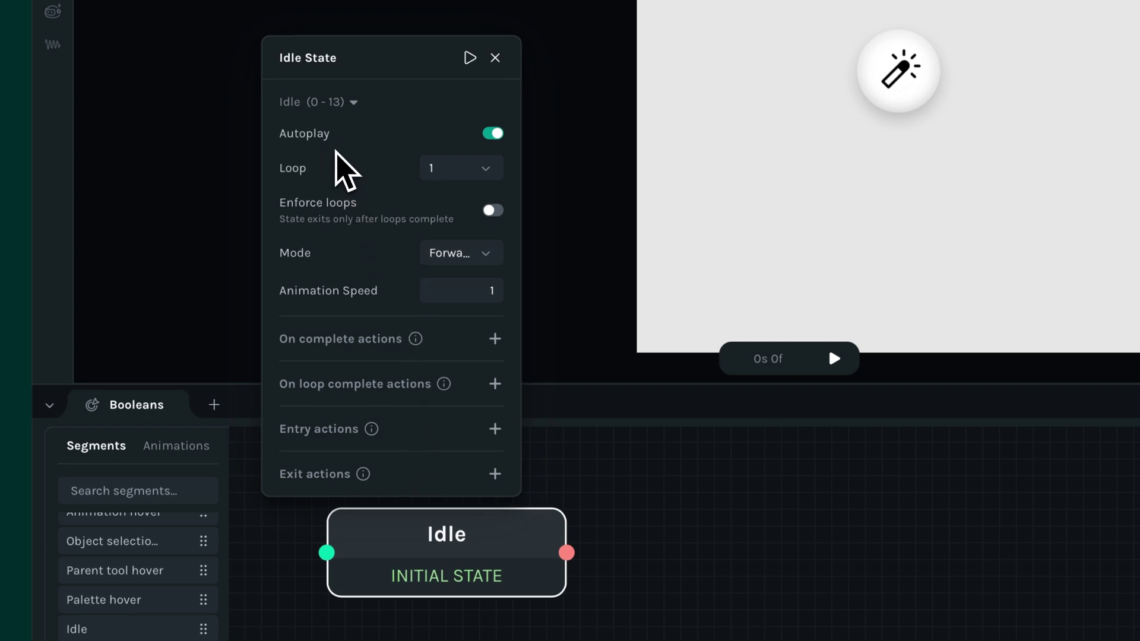
click(486, 172)
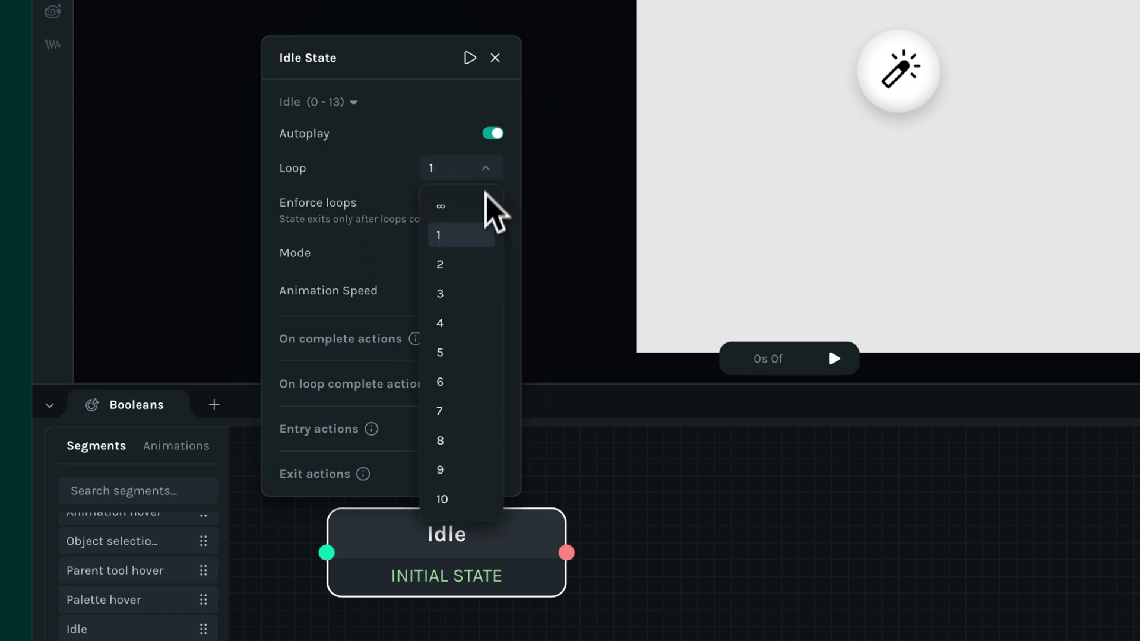
click(479, 169)
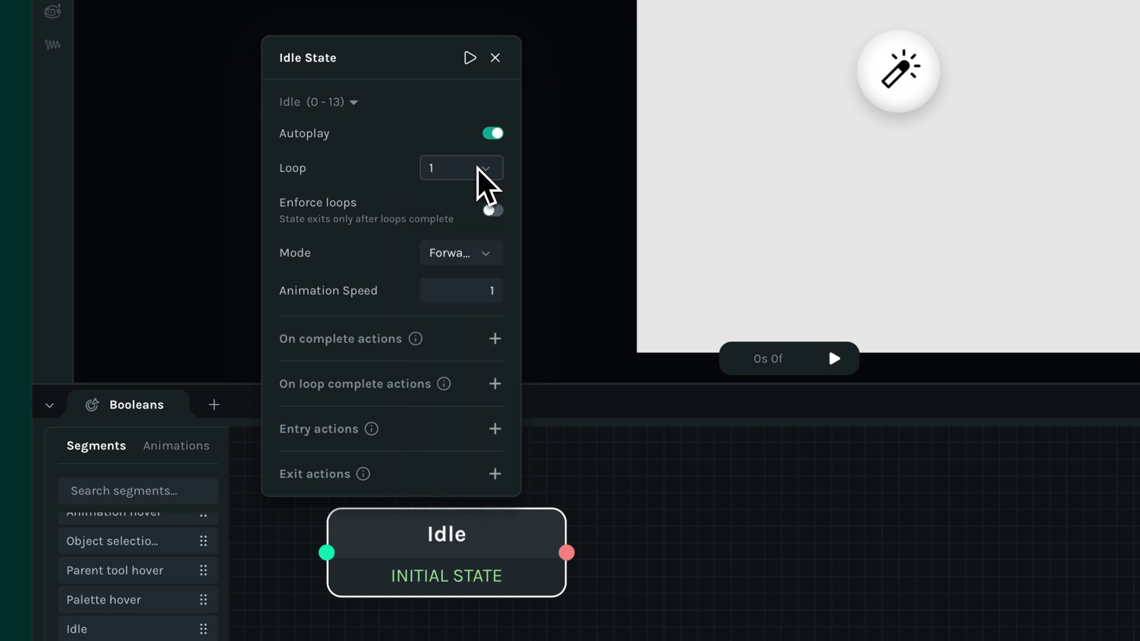
click(492, 262)
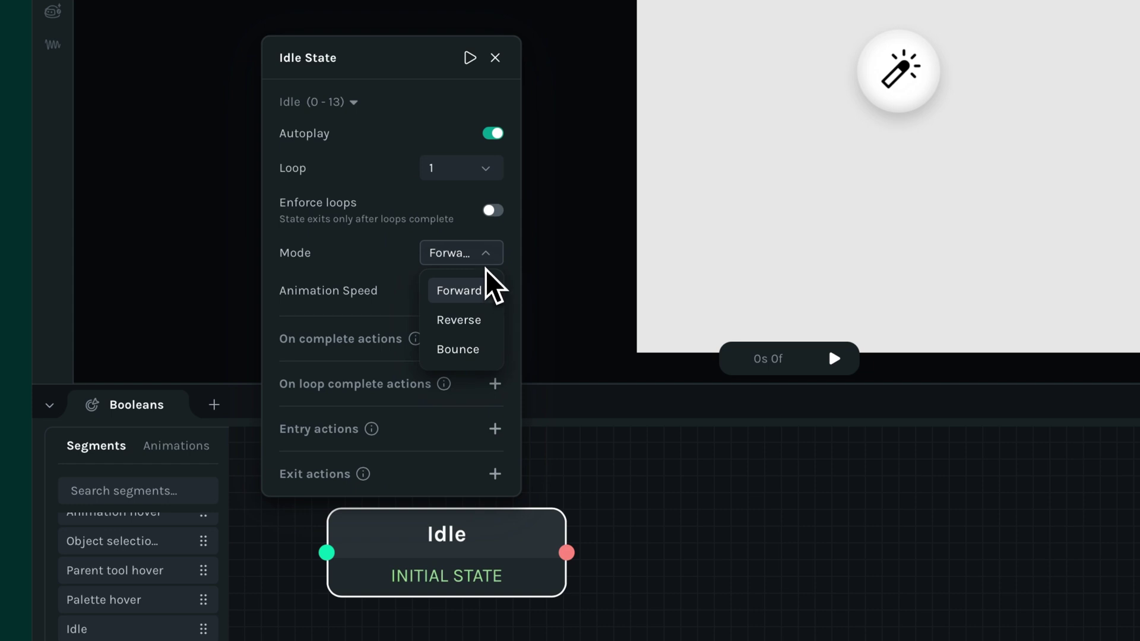
click(486, 270)
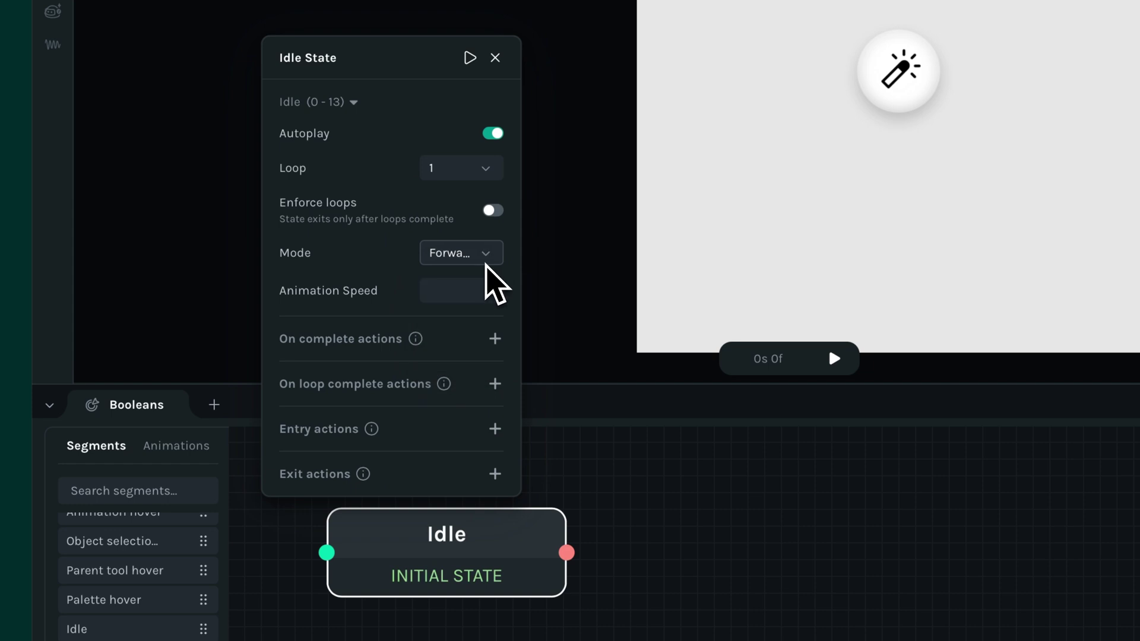
Preview Idle, then drop the Menu open segment above it as a state and preview its animation.
click(470, 58)
click(469, 59)
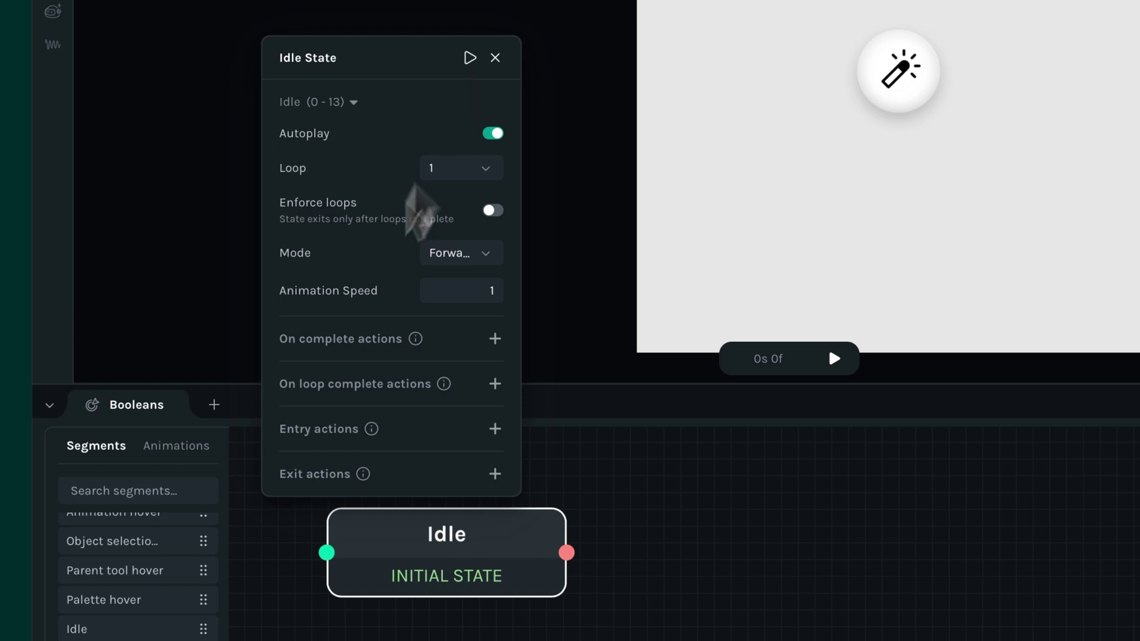
drag(89, 623, 493, 561)
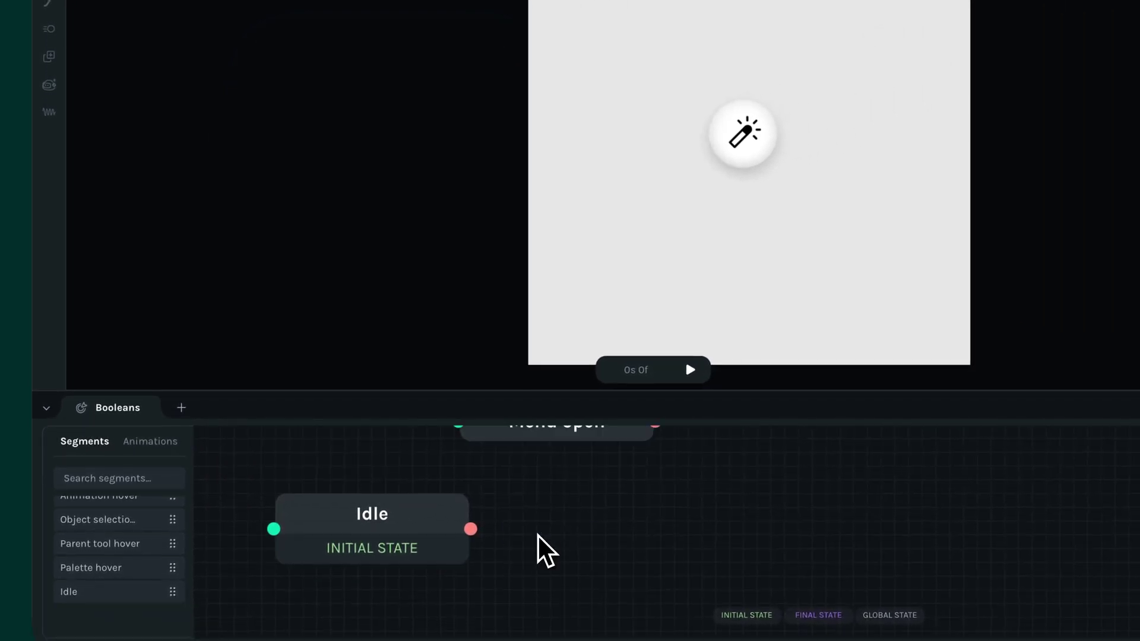
drag(502, 463, 506, 521)
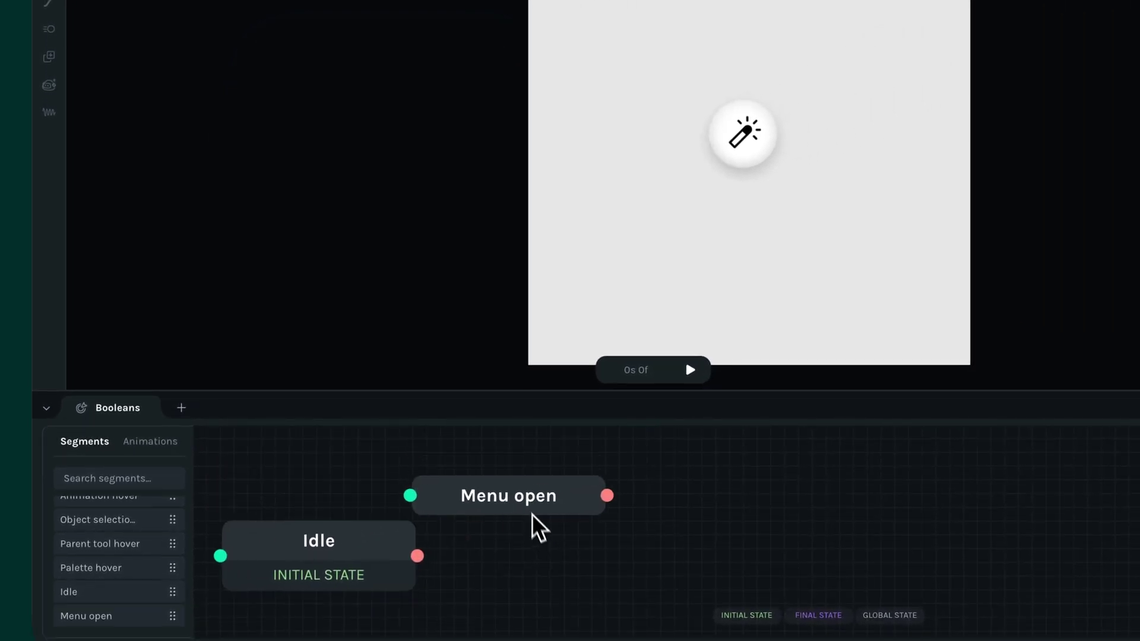
click(529, 494)
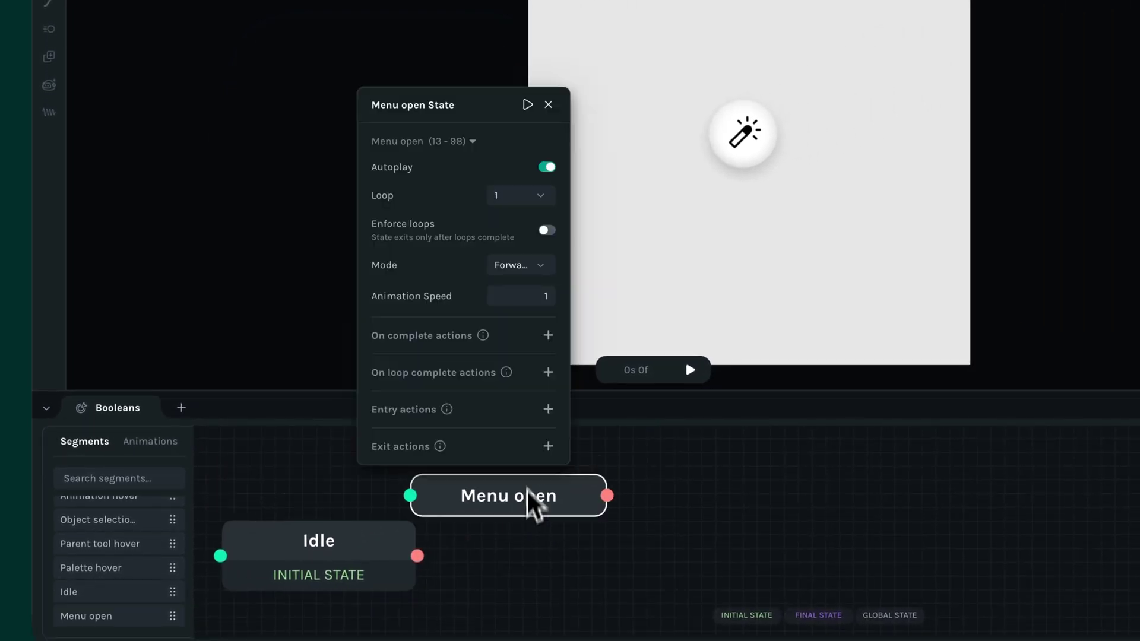
click(528, 106)
click(527, 105)
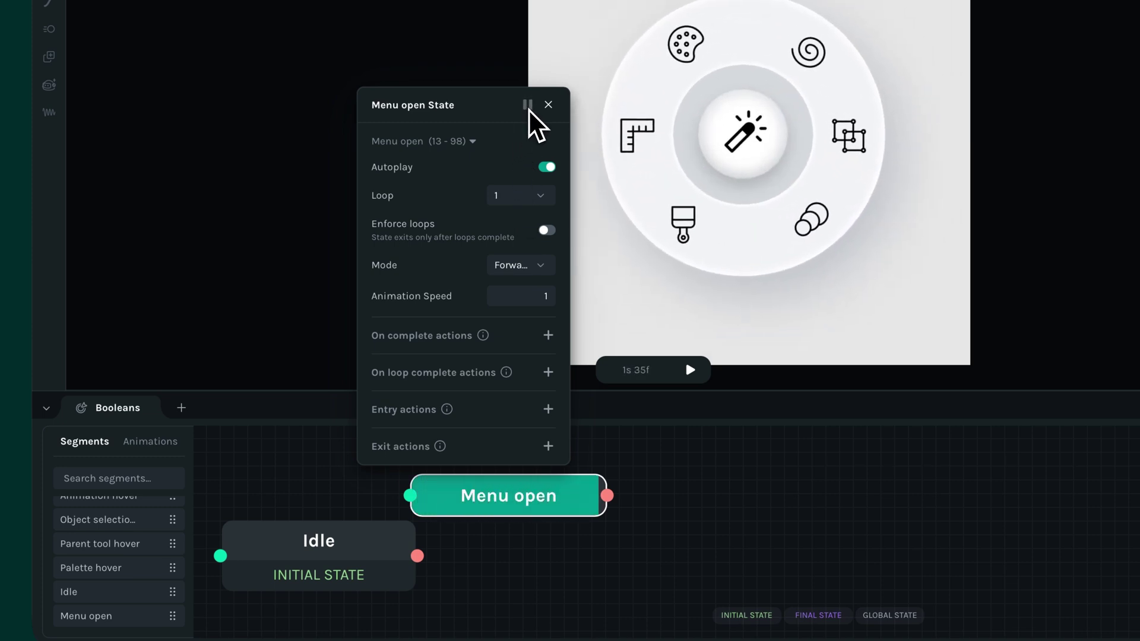
click(548, 104)
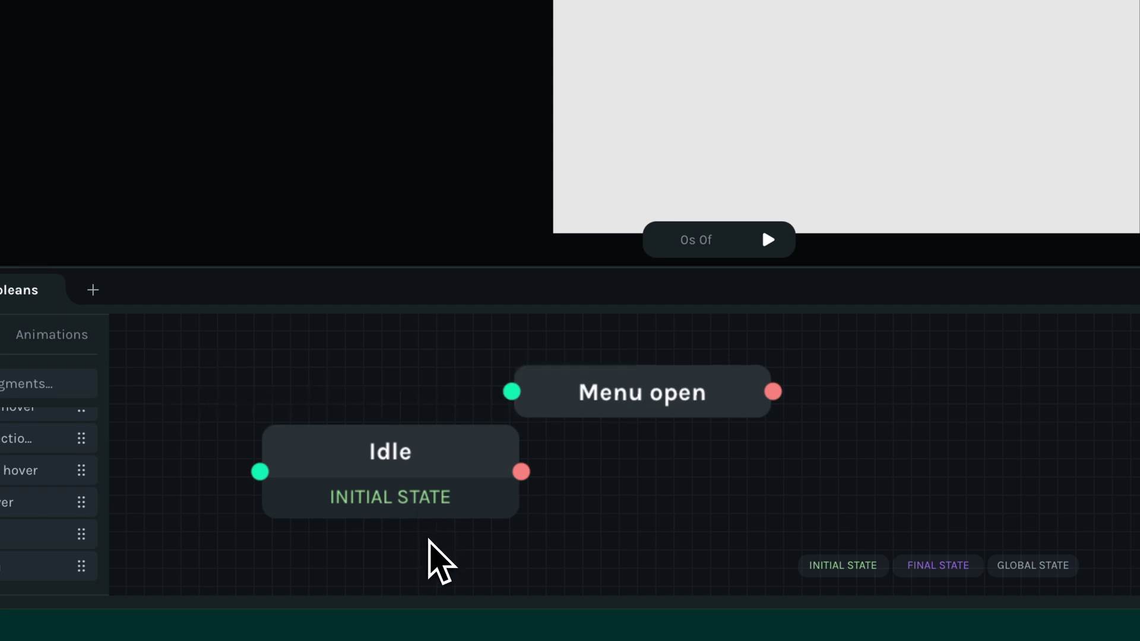
drag(819, 573, 638, 407)
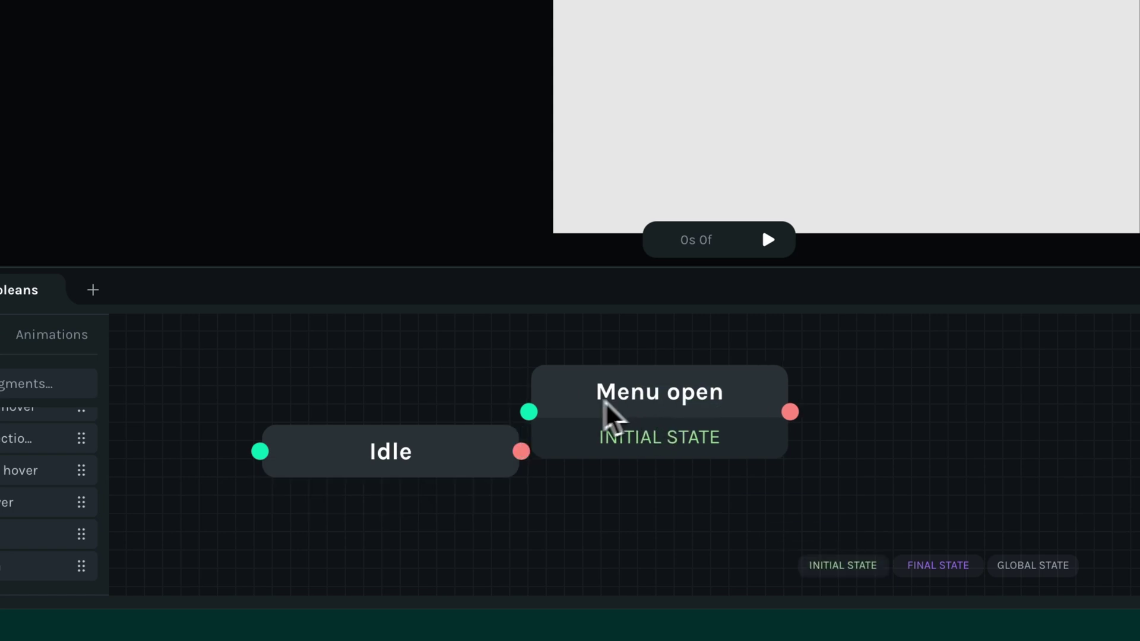
right_click(439, 466)
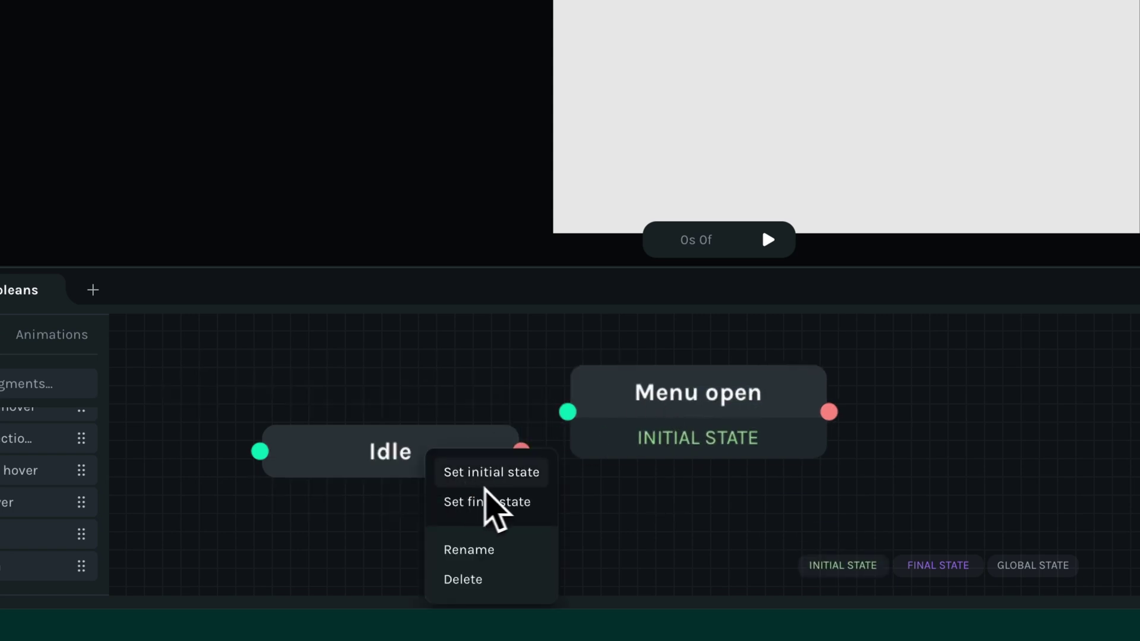
click(497, 480)
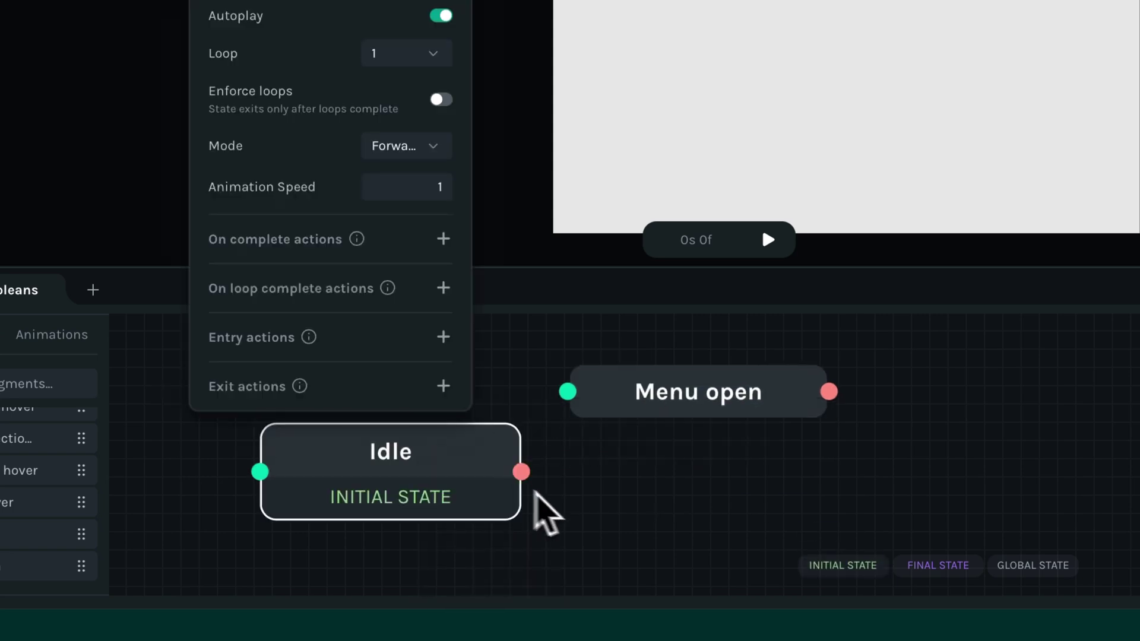
click(534, 494)
mouse_move(937, 570)
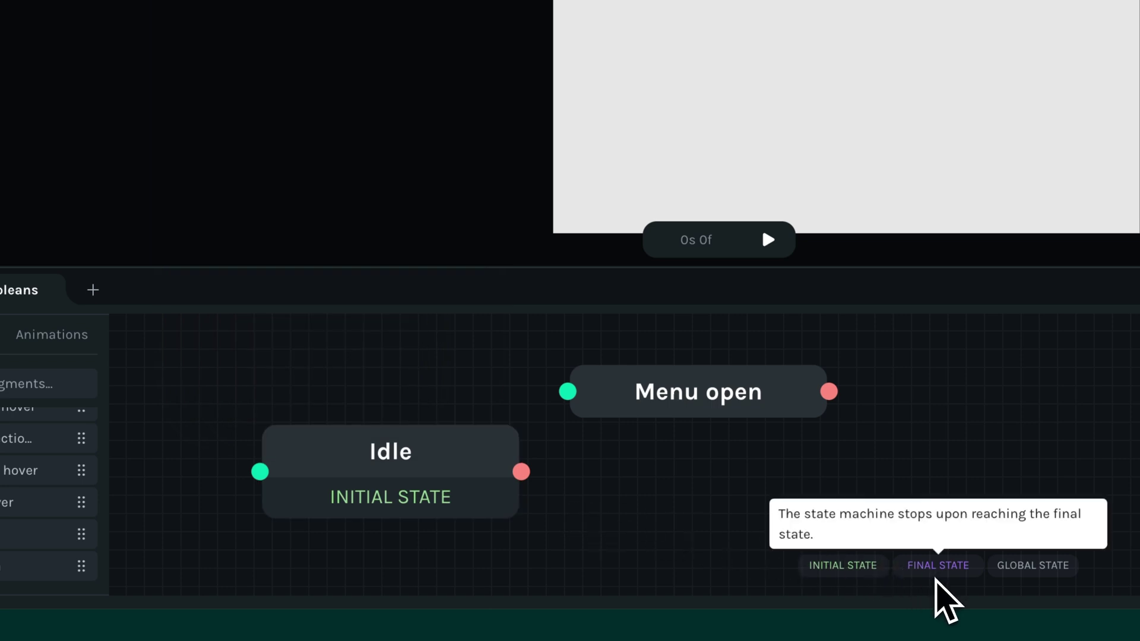
mouse_move(1040, 570)
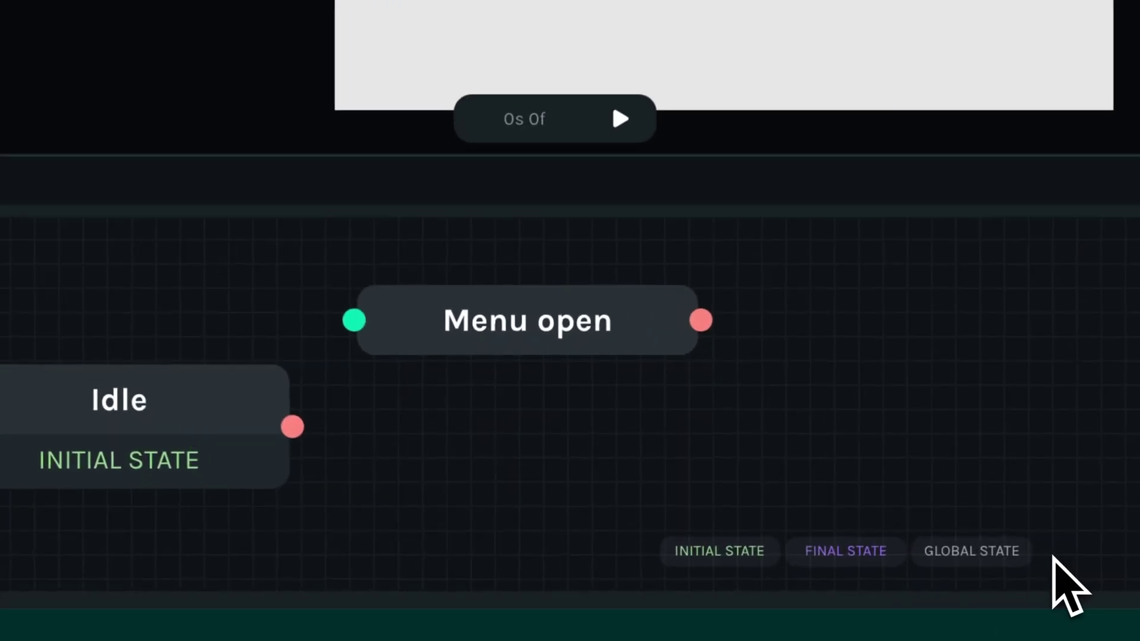
Add a Global State block and make it the initial state.
drag(981, 553, 558, 456)
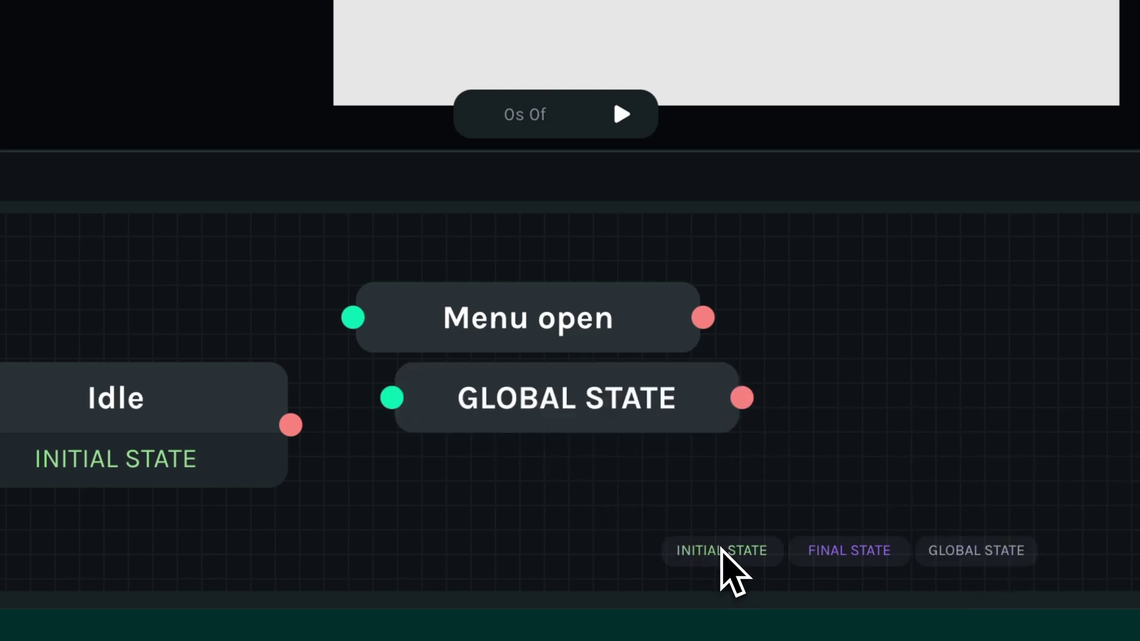
drag(720, 549, 611, 432)
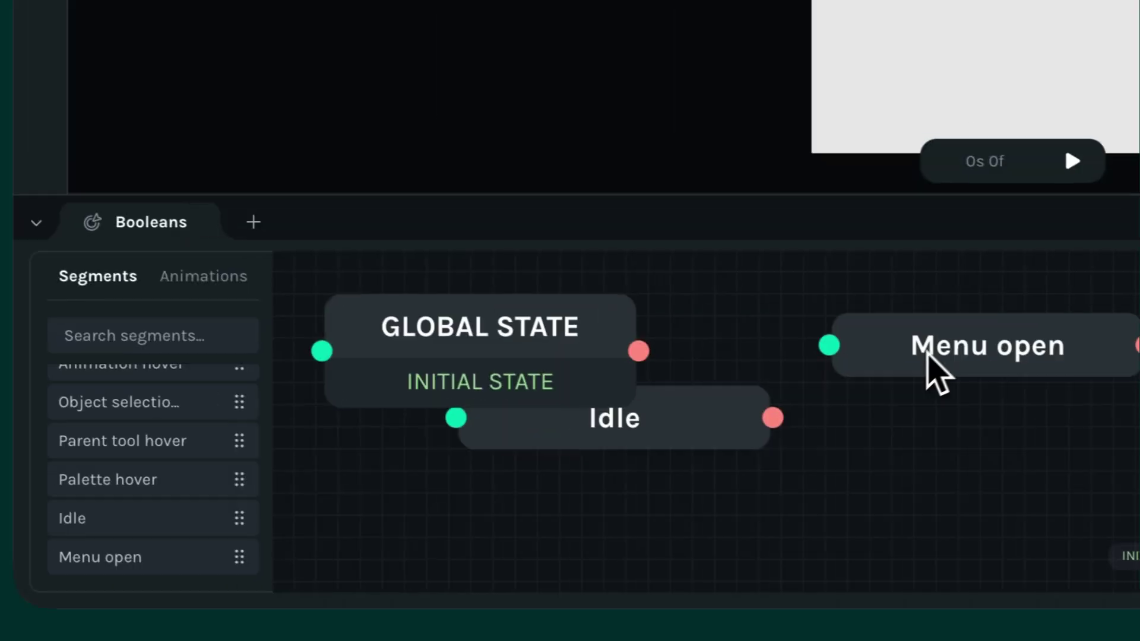
scroll(131, 415, up, 3)
Add state blocks for Menu close and the Palette, Parent tool, Object selection, Animation, Brush and Ruler hovers.
drag(102, 382, 891, 368)
drag(172, 570, 1018, 555)
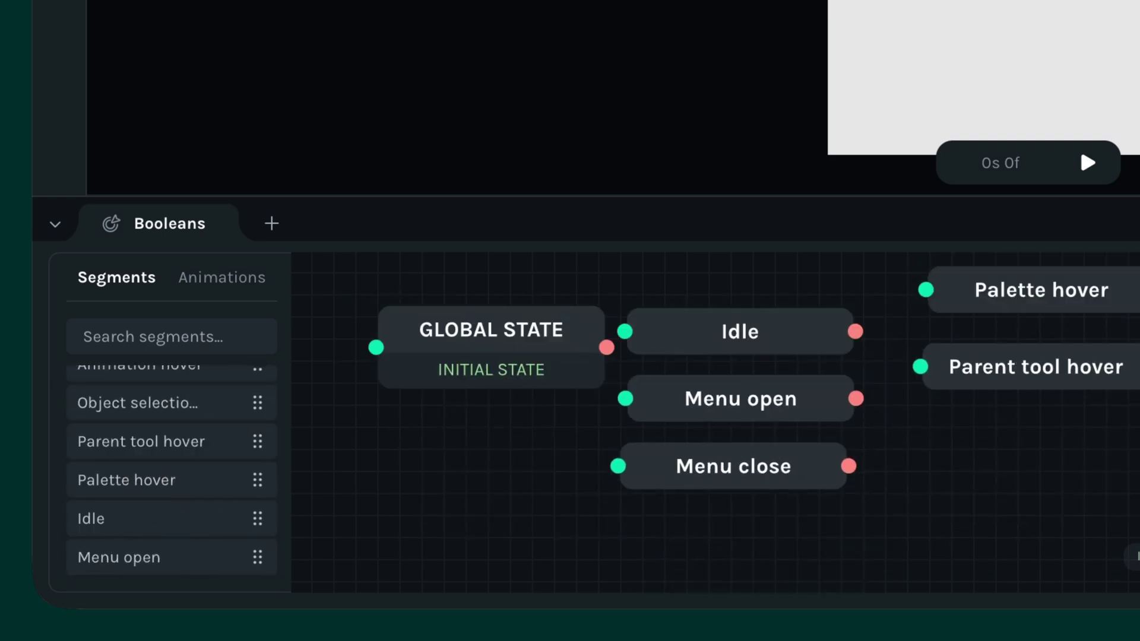
drag(137, 402, 1039, 473)
scroll(172, 463, up, 2)
mouse_move(140, 433)
mouse_down()
mouse_move(903, 437)
mouse_move(980, 514)
mouse_up()
drag(142, 391, 1097, 442)
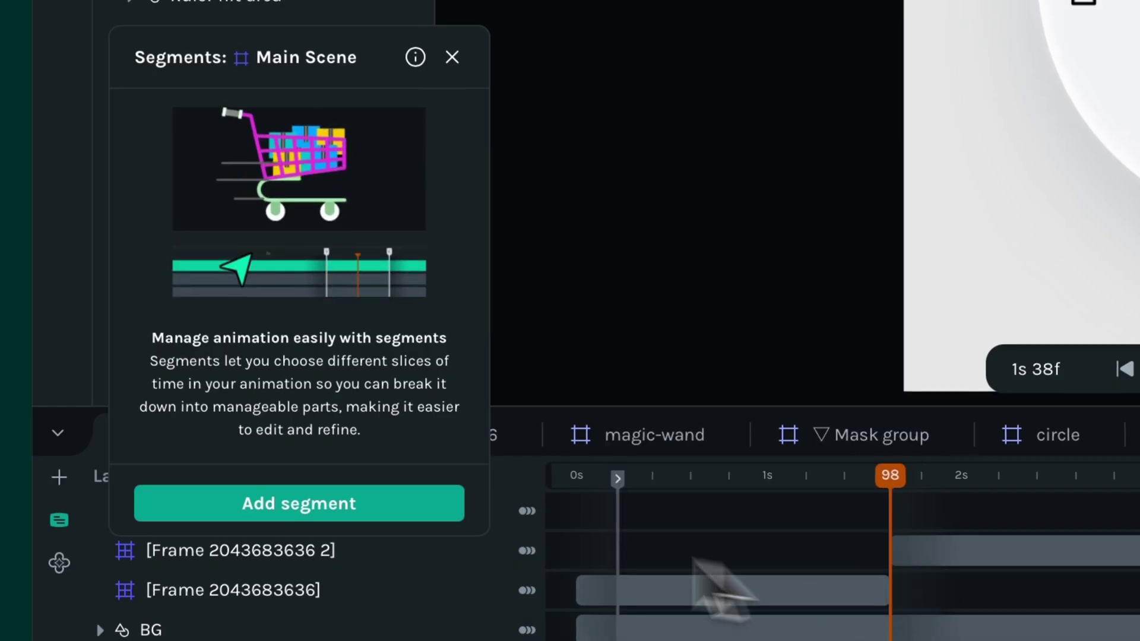
Add an Idle state from the Idle segment and set it as the initial state.
click(373, 509)
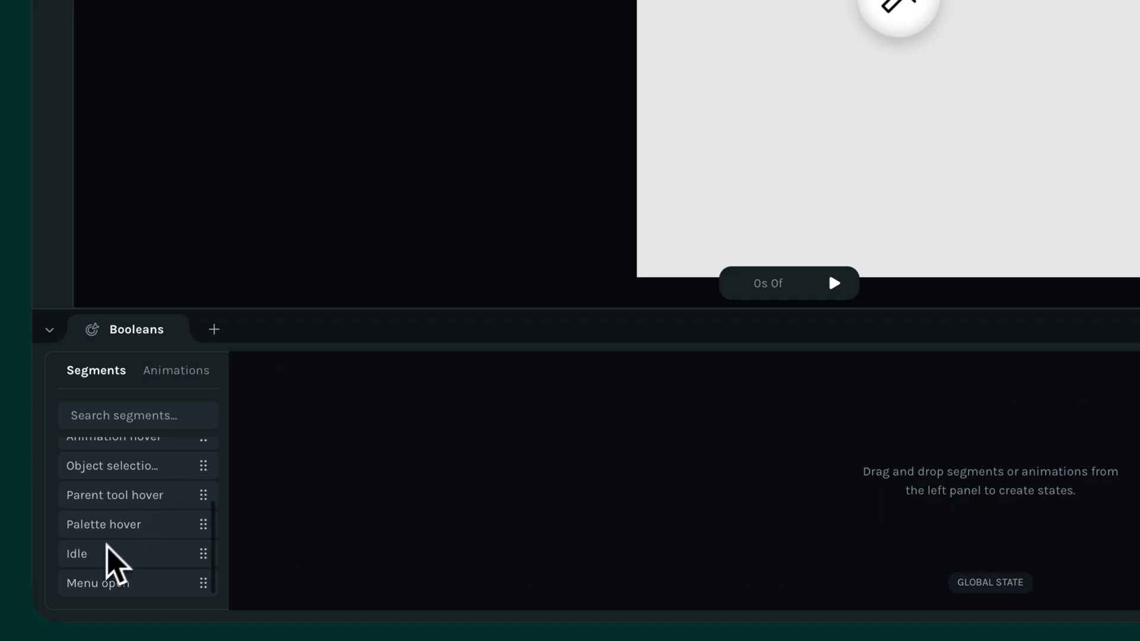
drag(110, 552, 453, 521)
click(475, 505)
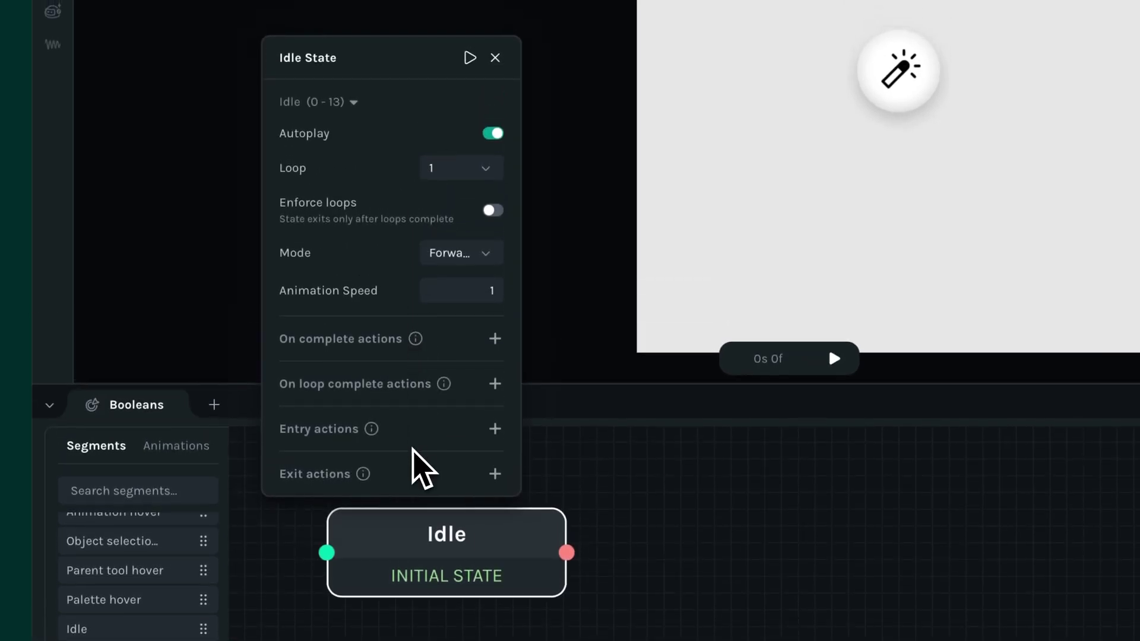
right_click(427, 455)
click(499, 473)
Place a Global State block, make it the initial state, and pick an input data type.
drag(1041, 567, 746, 482)
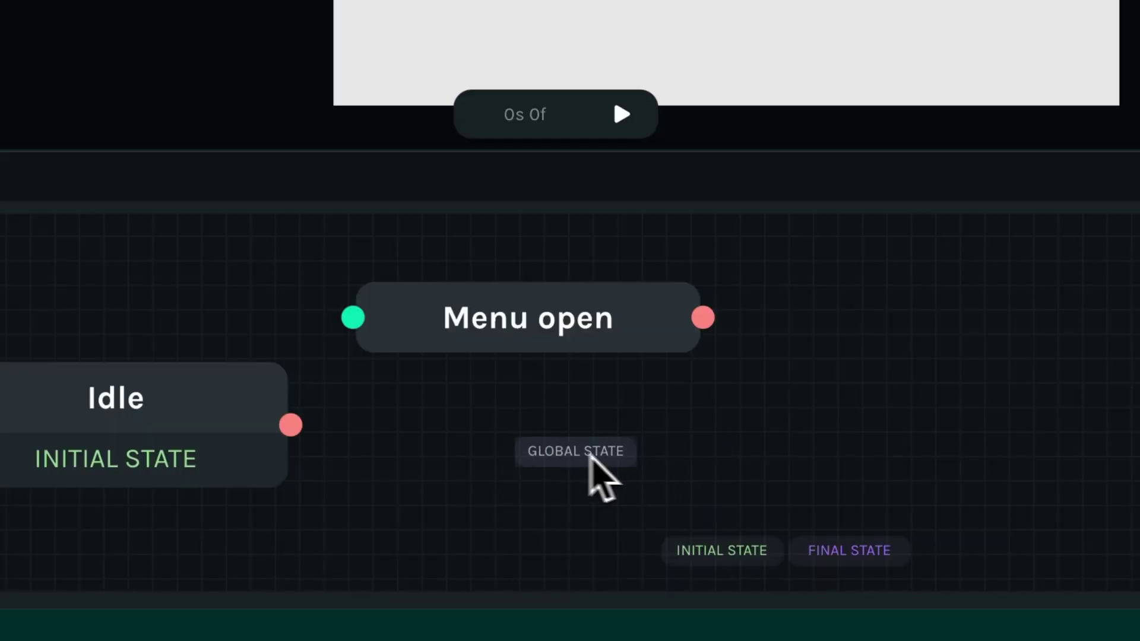
drag(589, 456, 560, 458)
drag(718, 543, 604, 411)
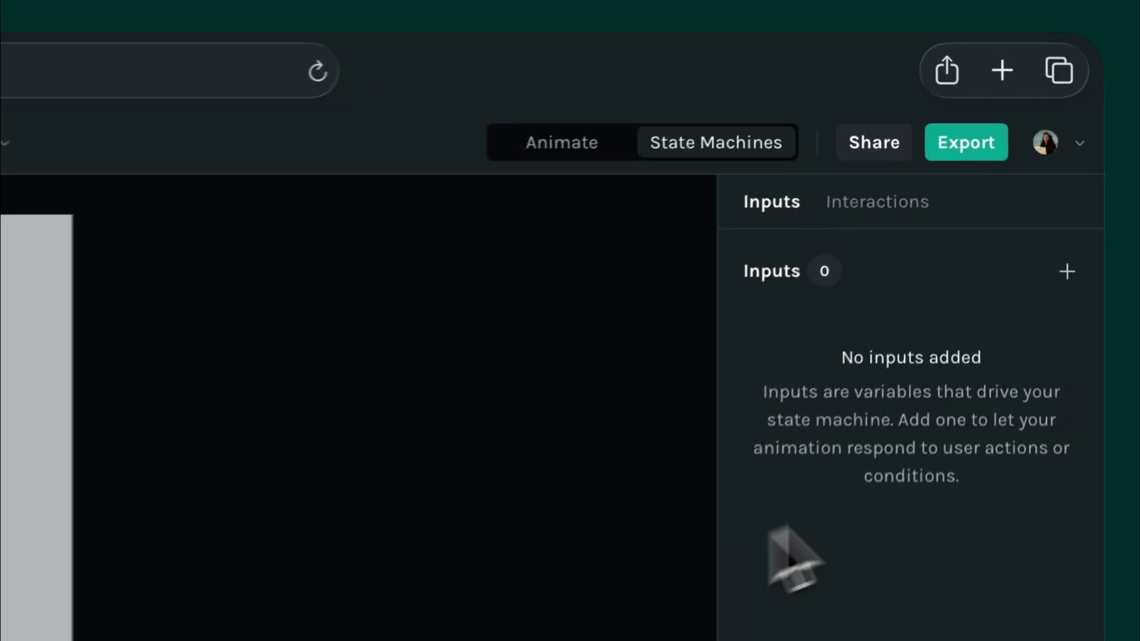
click(630, 403)
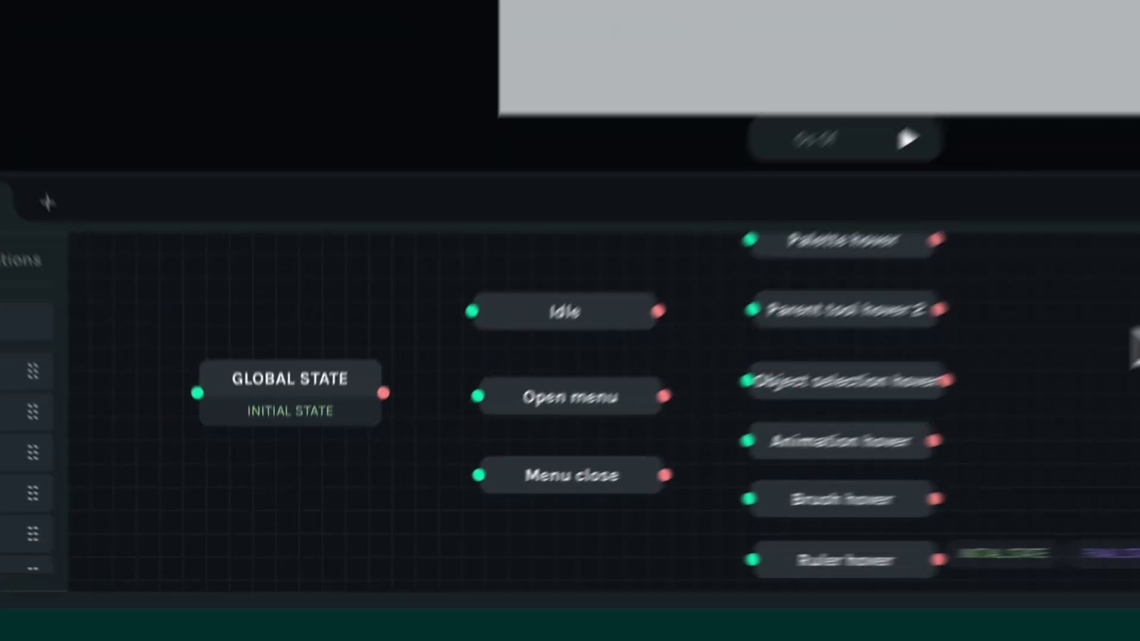
Connect Global State to Idle and open that transition's settings.
drag(384, 392, 472, 311)
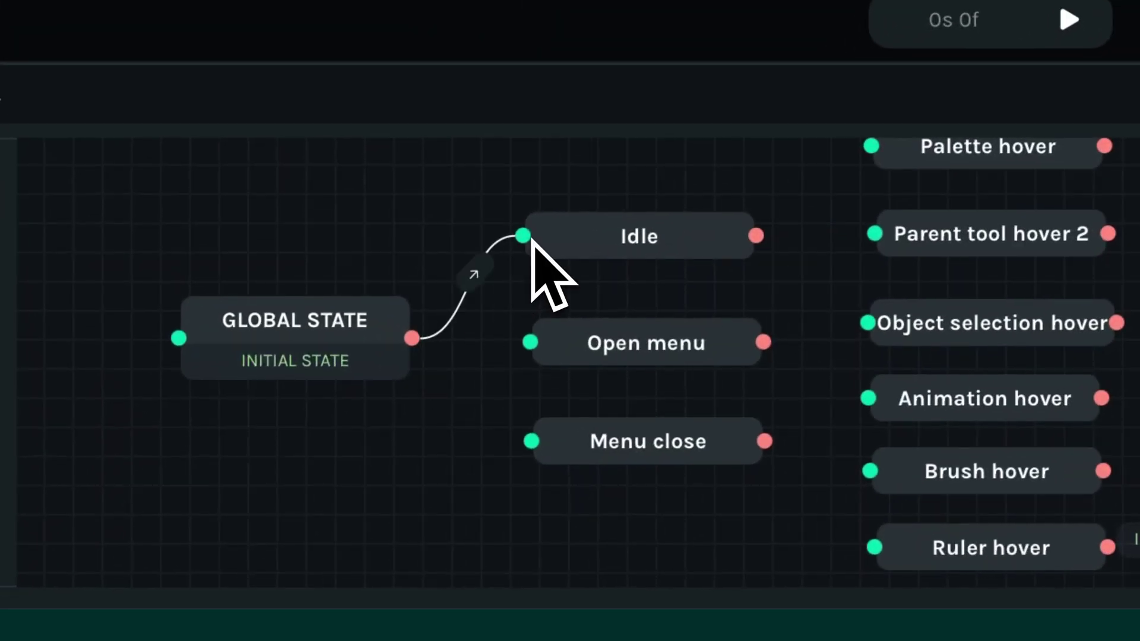
click(474, 271)
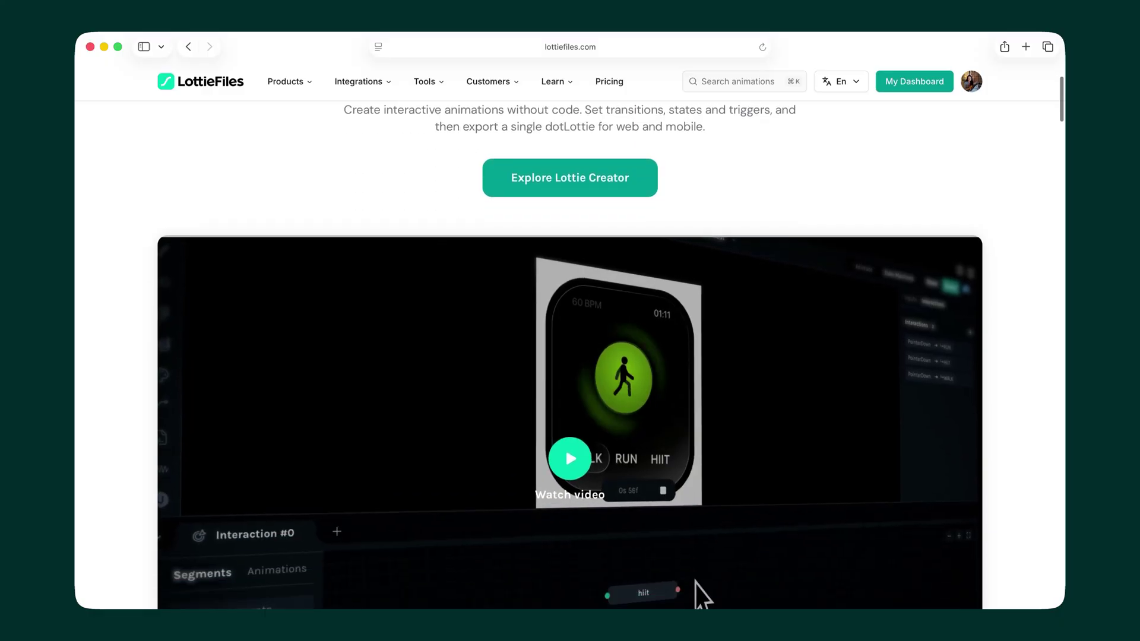
scroll(570, 357, down, 15)
scroll(570, 356, down, 20)
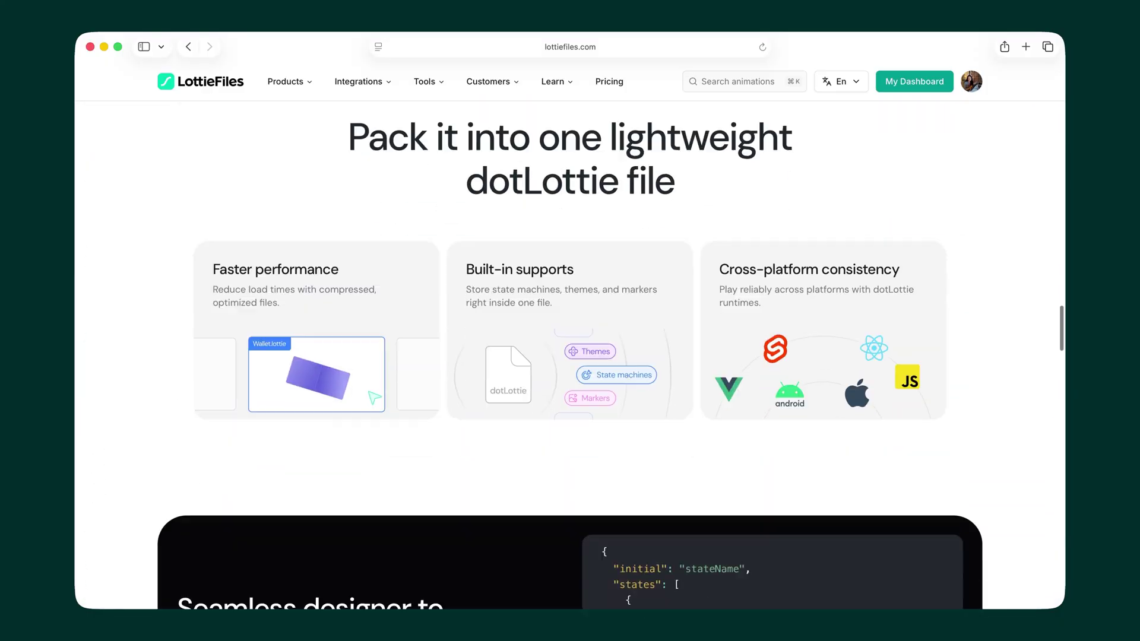